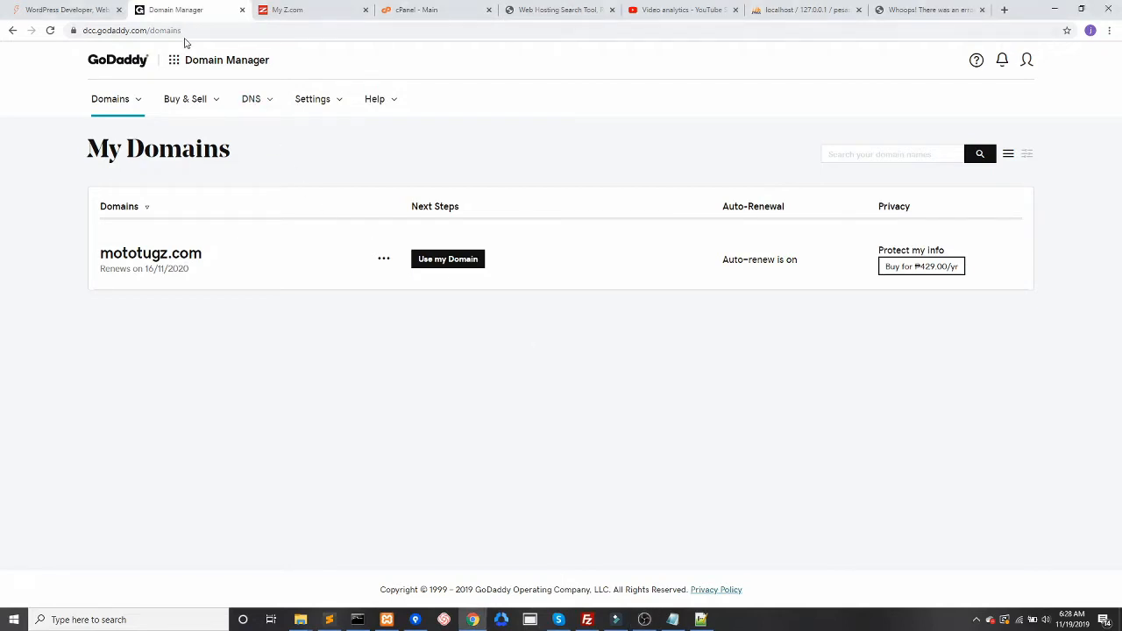
Step: Open the DNS management page for the mototugz.com domain
left_click_drag(189, 32, 148, 31)
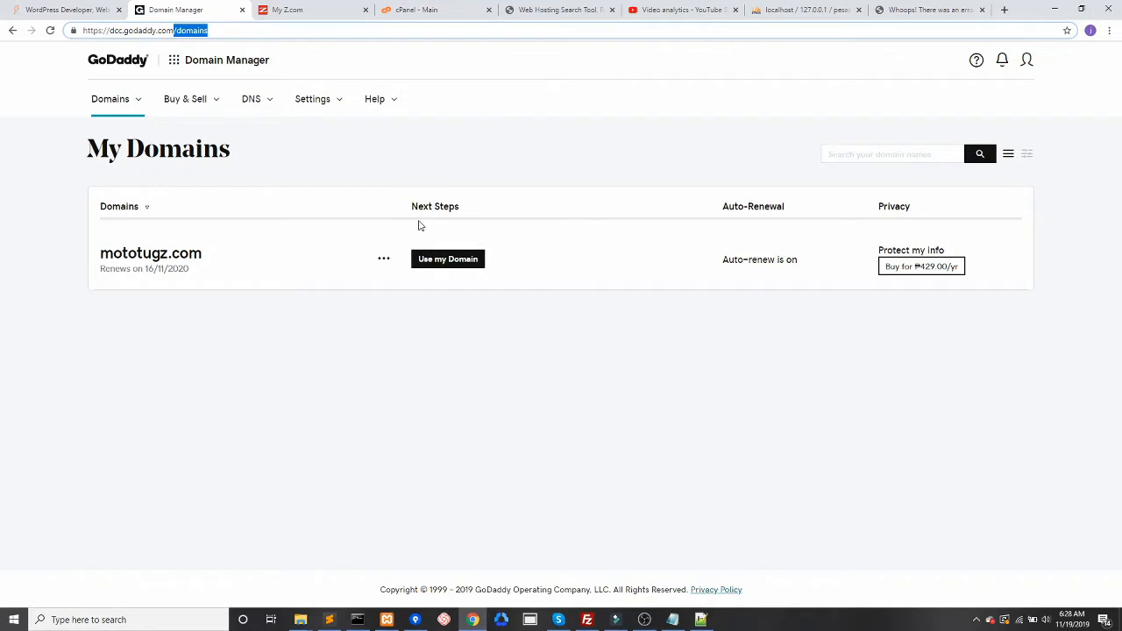
left_click(383, 260)
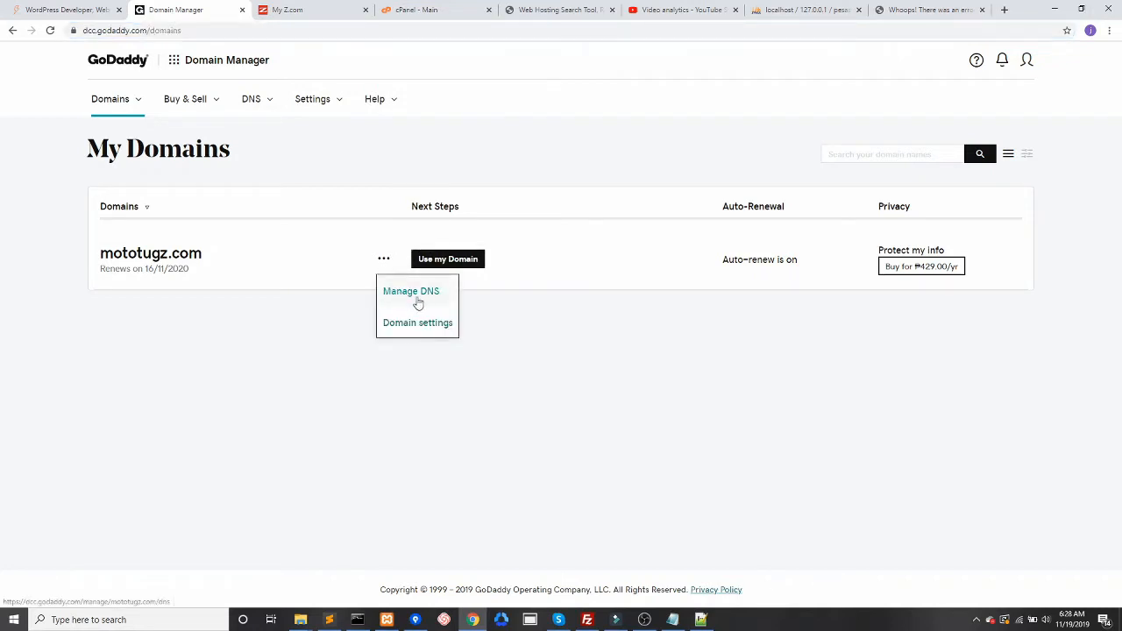
left_click(228, 355)
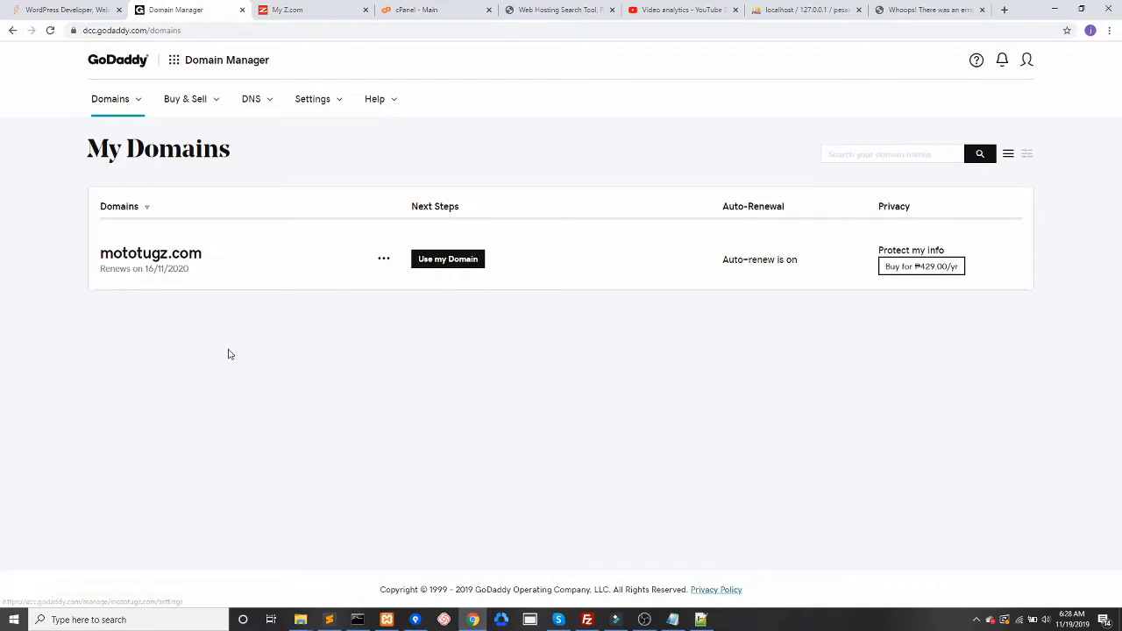
left_click(384, 261)
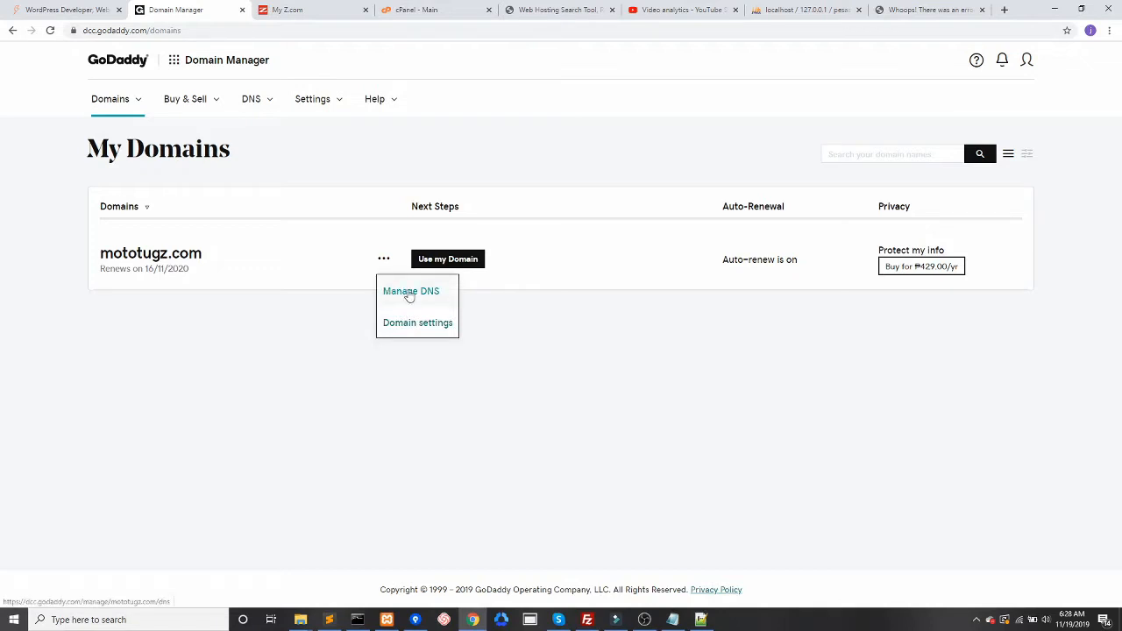
left_click(404, 293)
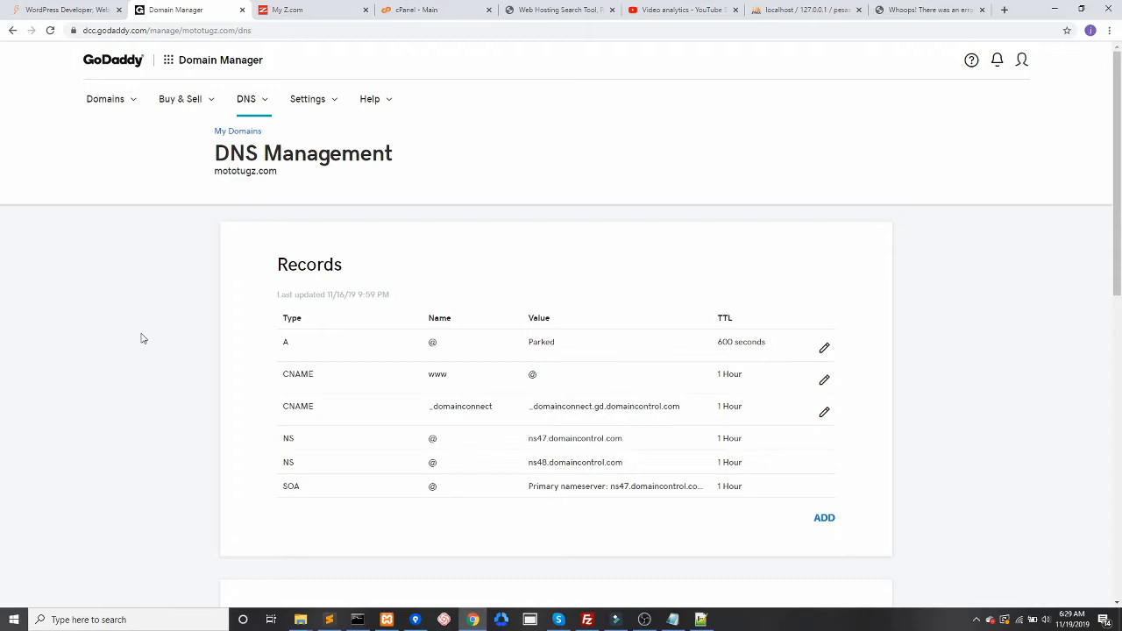
Step: Start changing the nameservers of mototugz.com and open the form for entering custom nameservers
scroll(143, 338, "down", 8)
scroll(143, 339, "up", 3)
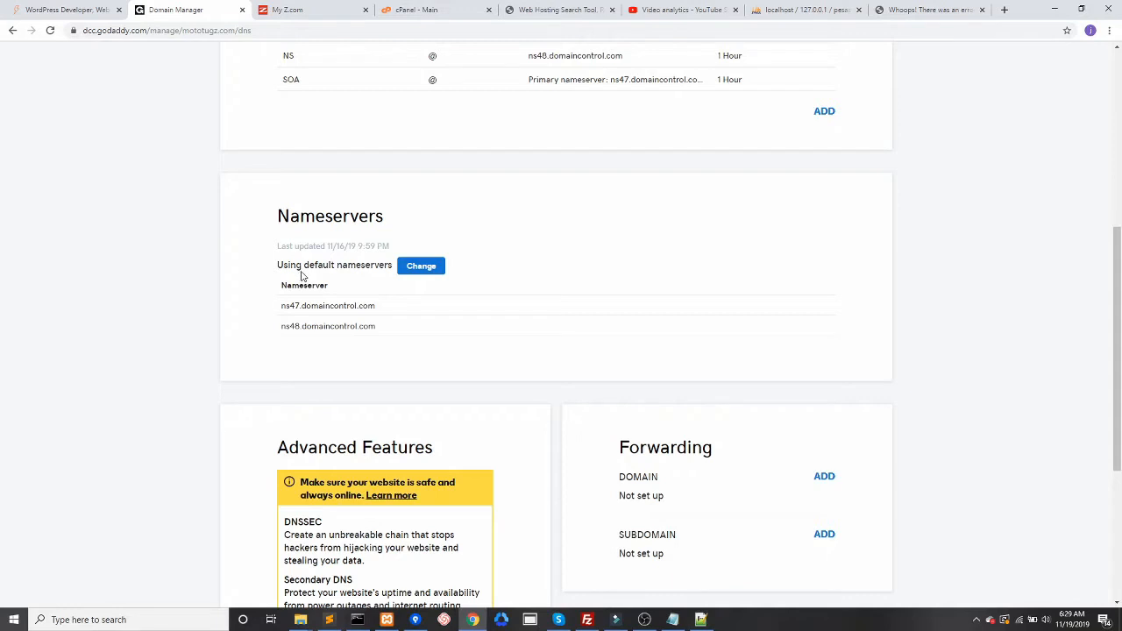
left_click(419, 270)
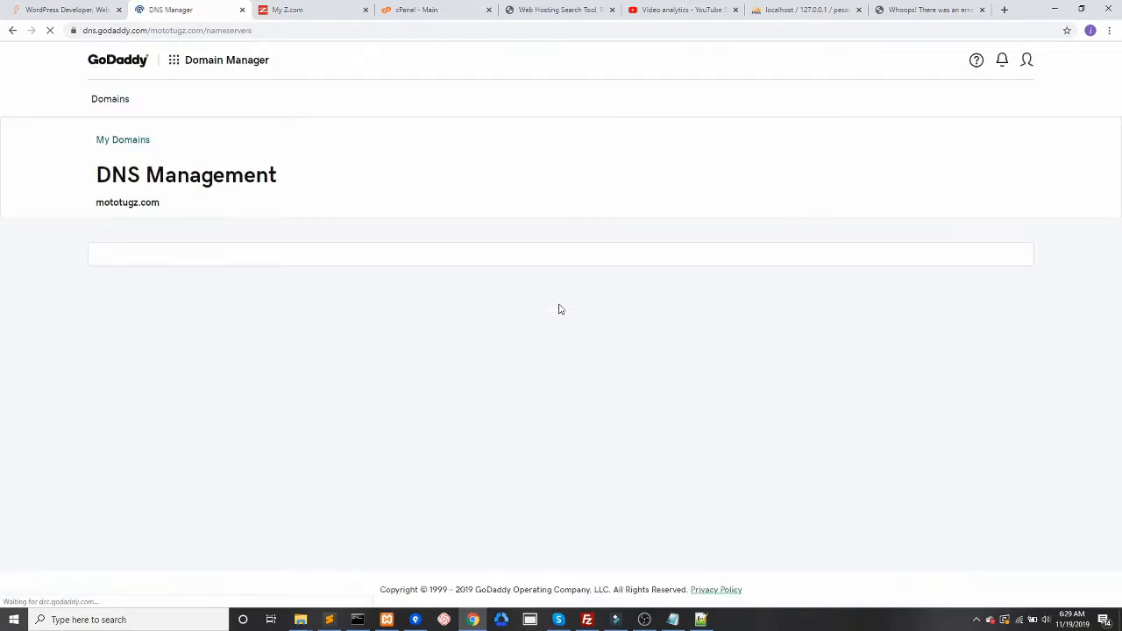
left_click(188, 355)
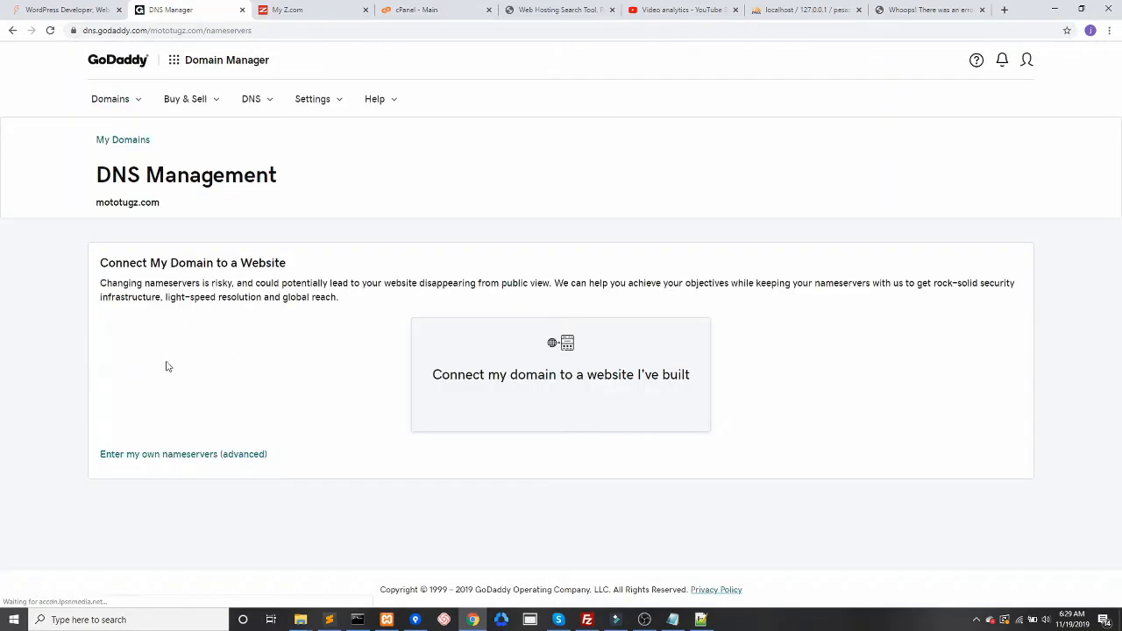
left_click(200, 457)
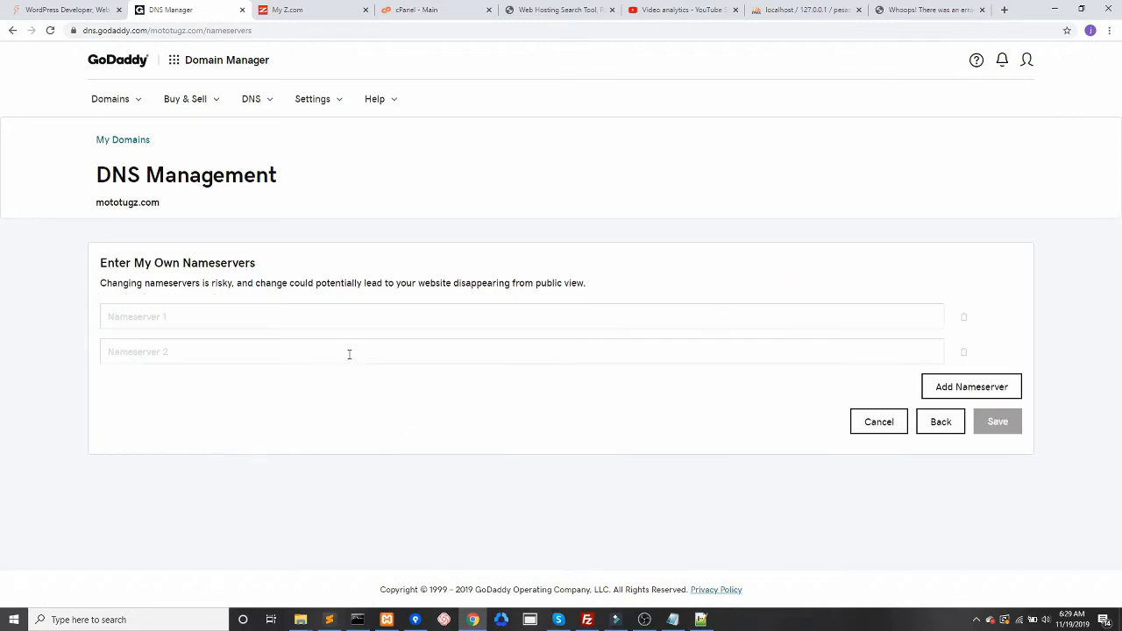
Step: Fill in ns-a1.cloud.z.com and ns-a2.cloud.z.com as nameservers, add a third nameserver field, and return to the DNS records without saving
left_click(136, 314)
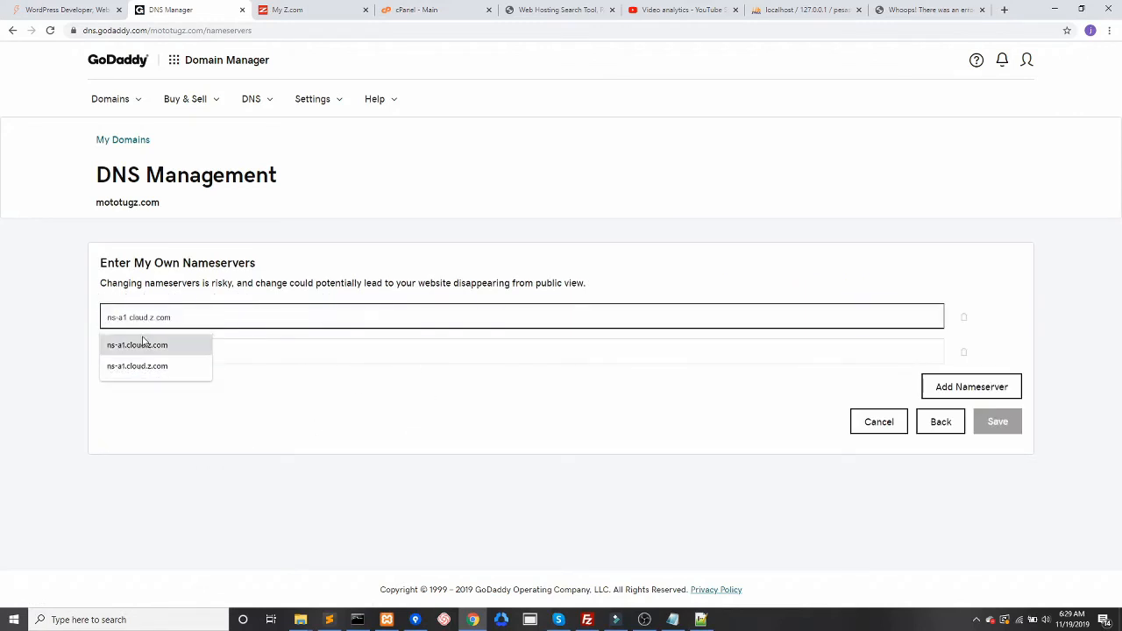
left_click(140, 344)
left_click(149, 352)
left_click(139, 379)
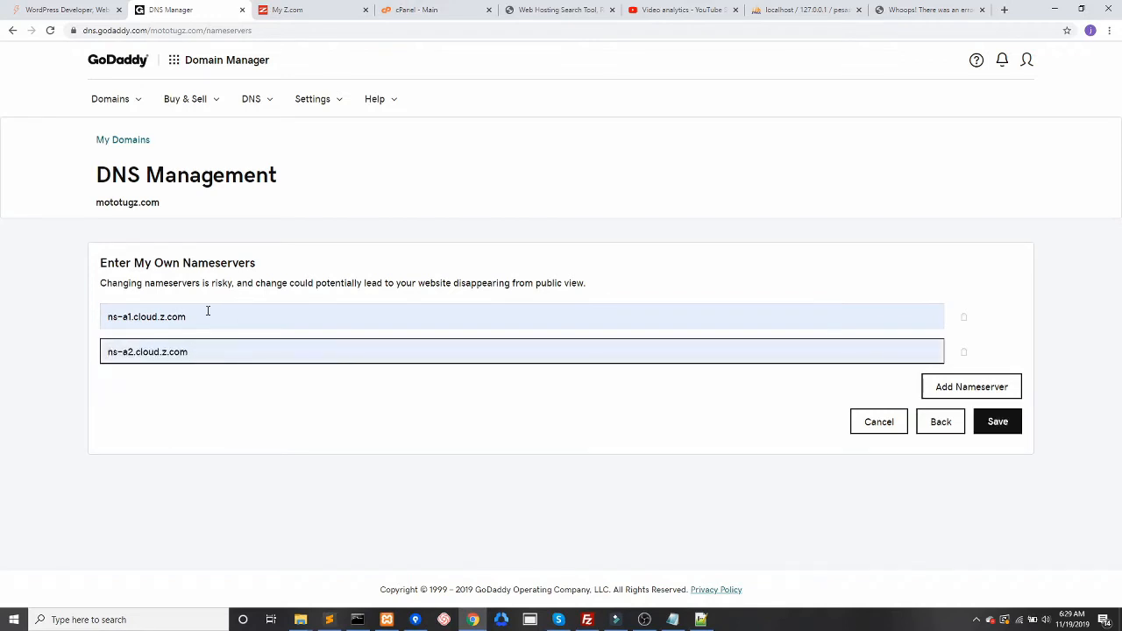
left_click(975, 392)
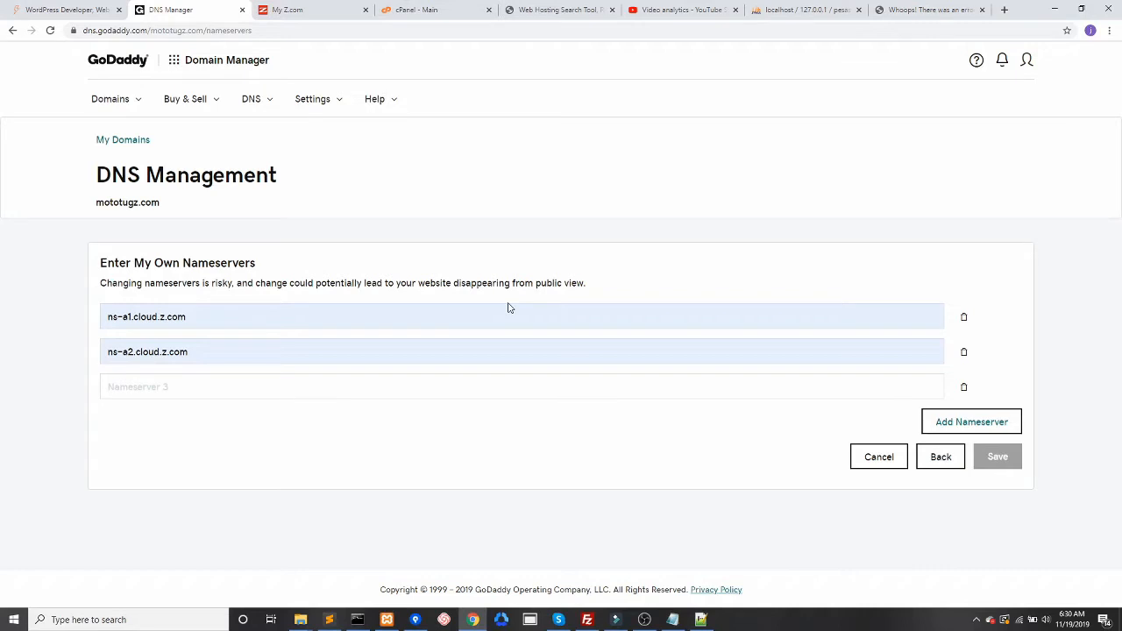
left_click(12, 31)
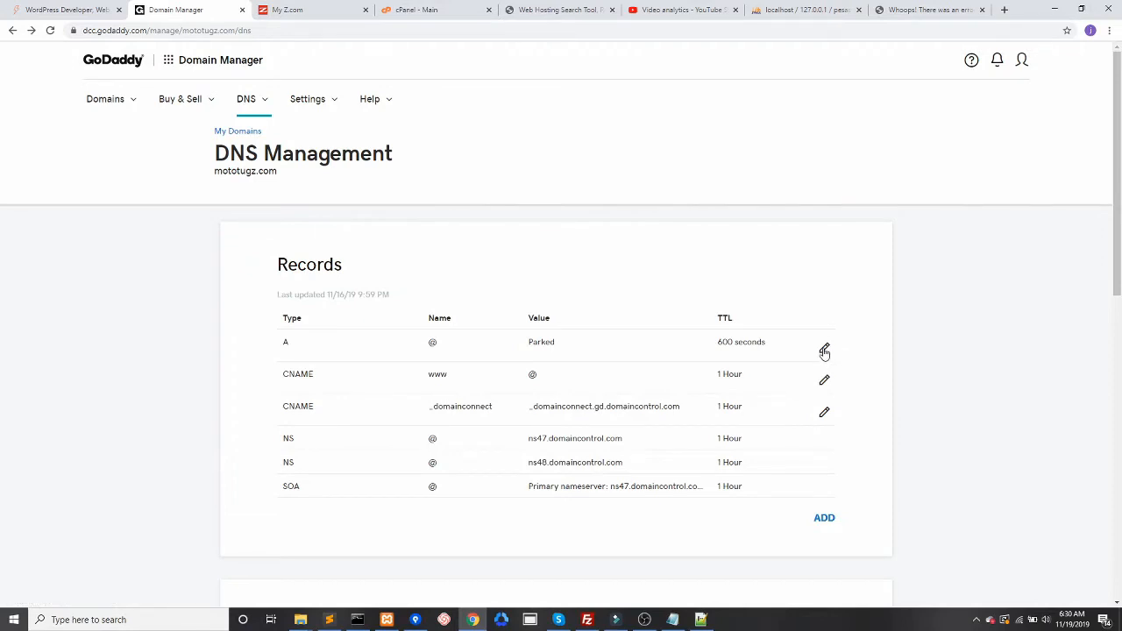
Step: Open the @ A record for editing and clear its Points to value
left_click(824, 350)
scroll(793, 301, "down", 1)
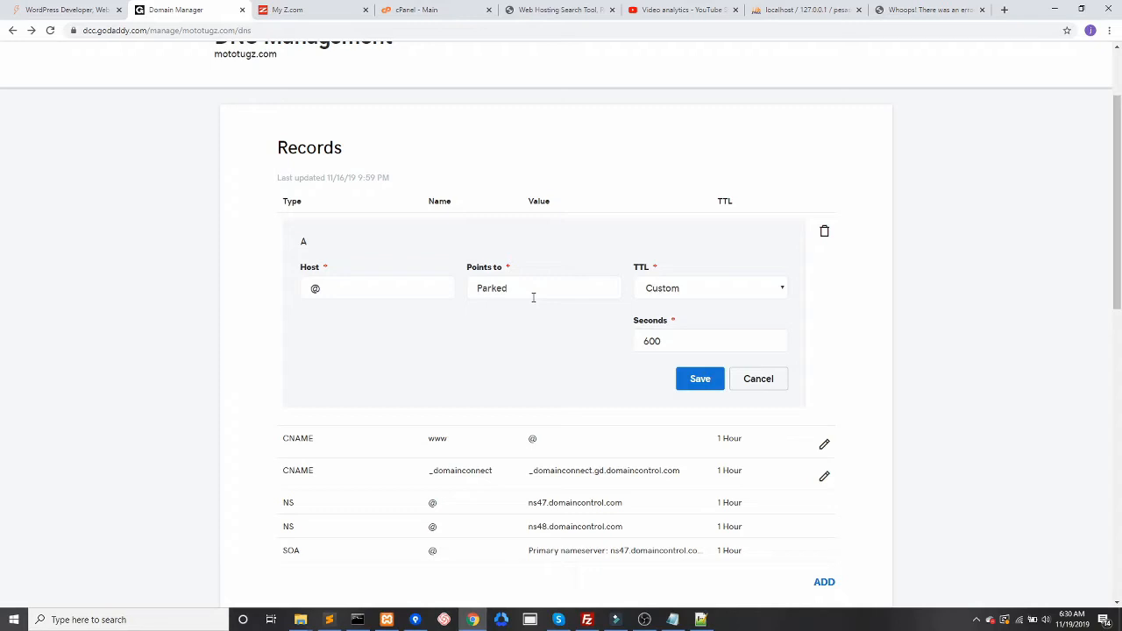
double_click(500, 281)
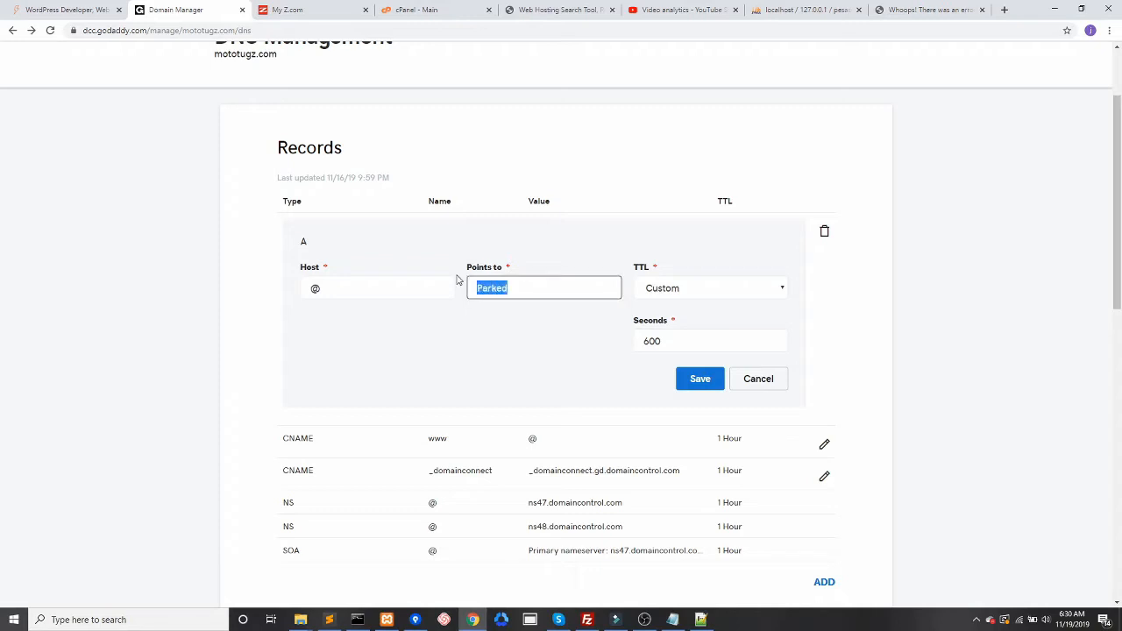
key("BackSpace")
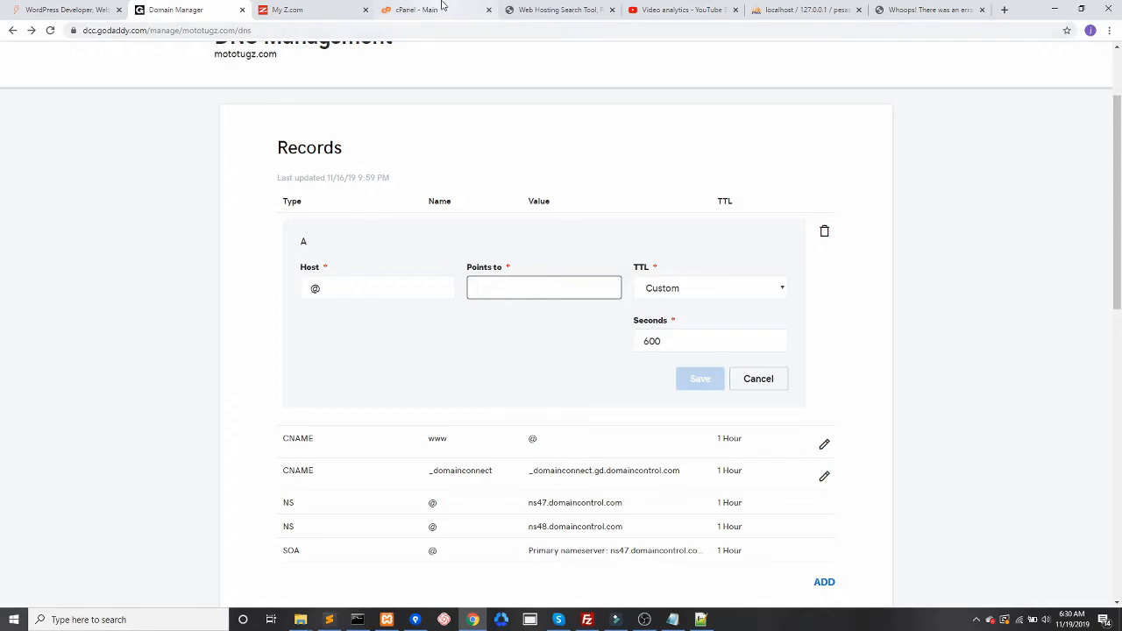
Step: Switch to cPanel and copy the hosting account's shared IP address from the general information
left_click(417, 10)
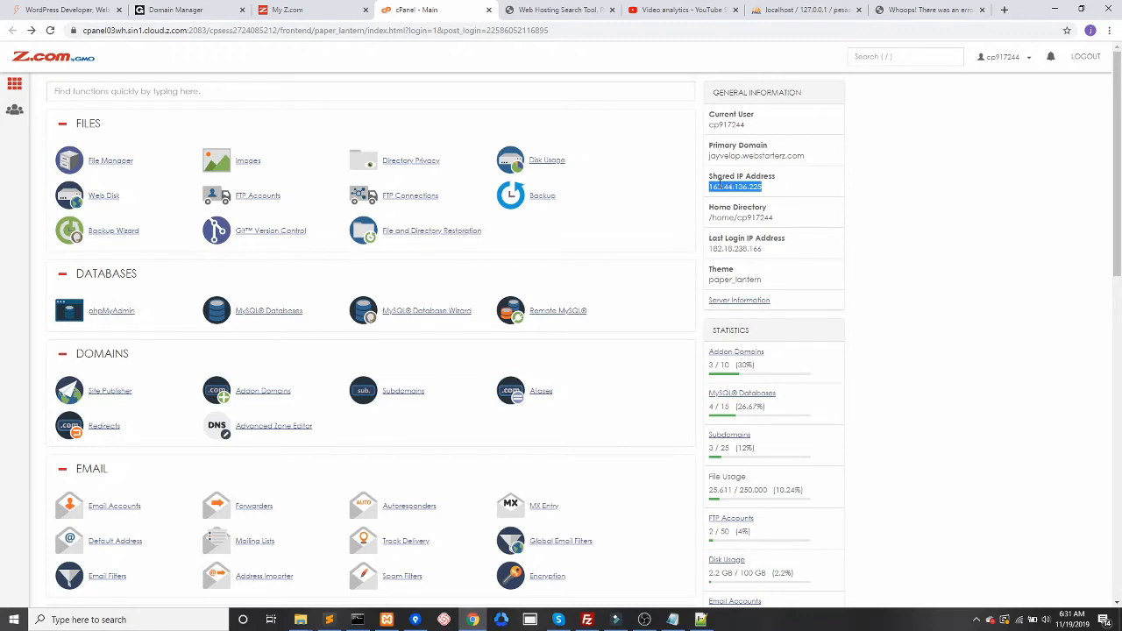
right_click(726, 187)
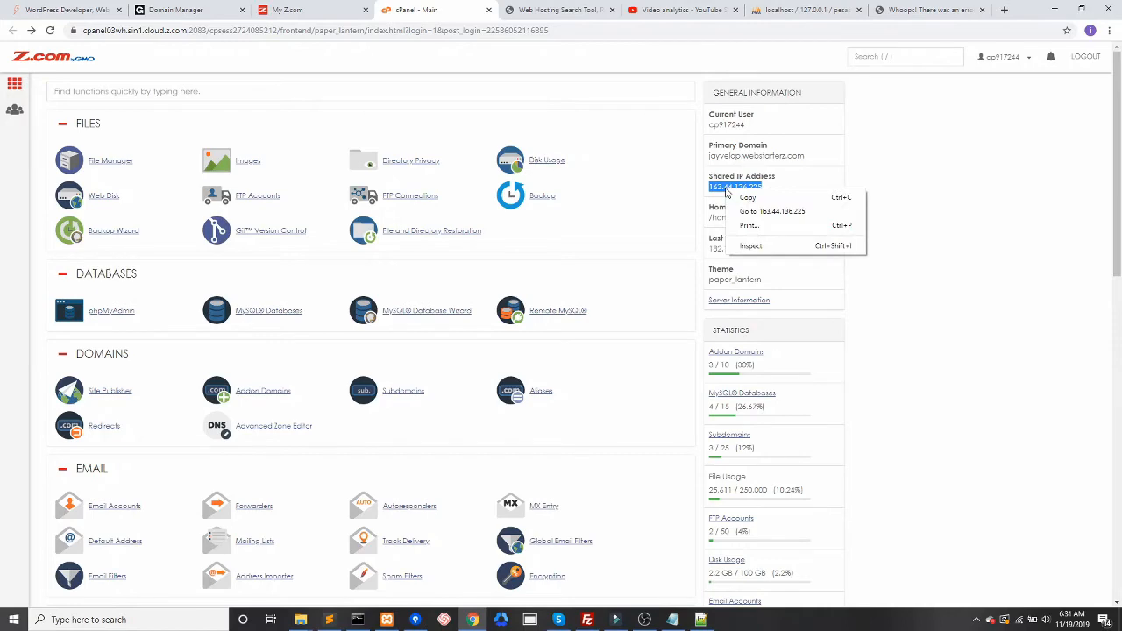
left_click(738, 196)
left_click(282, 7)
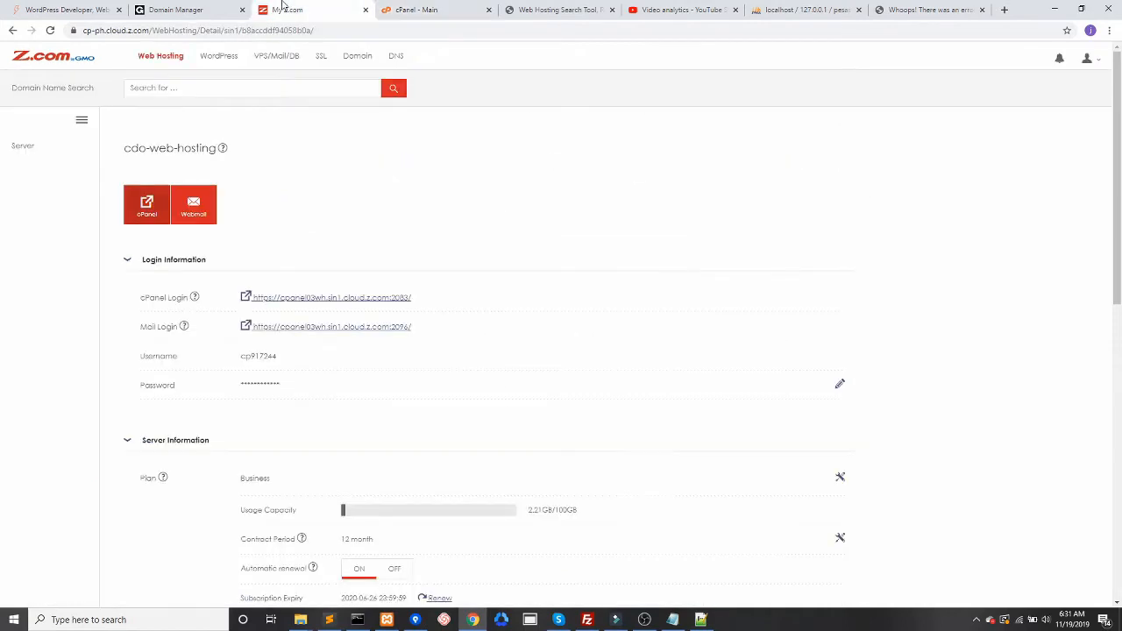
left_click(424, 9)
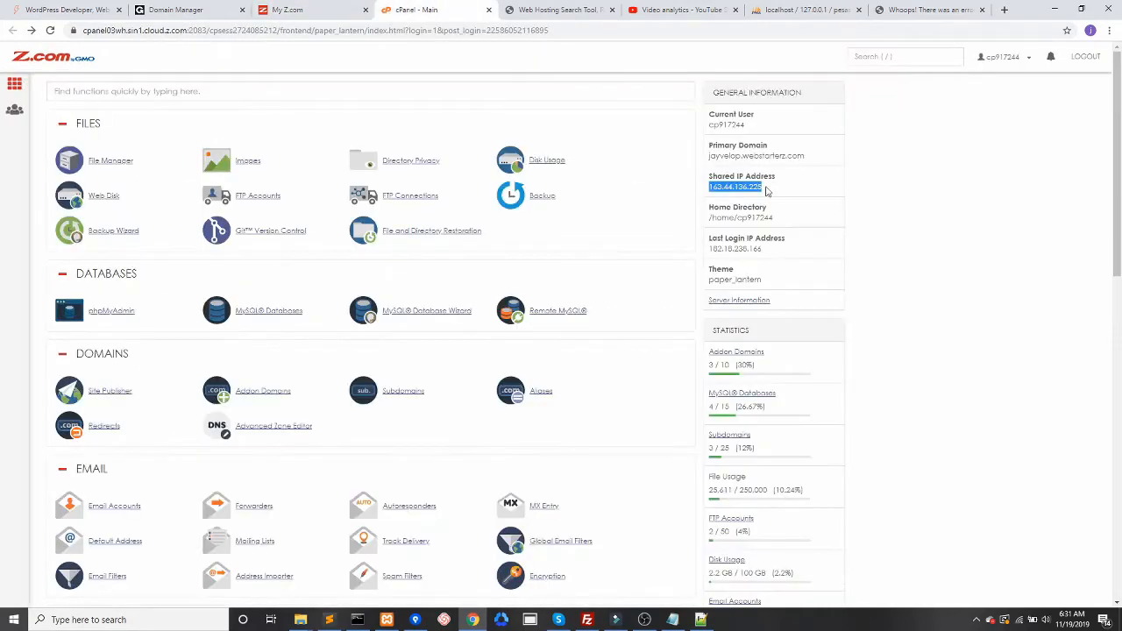
left_click(298, 8)
Step: Back in GoDaddy, point the @ A record to 163.44.136.225 with a Custom TTL and save the record
left_click(199, 7)
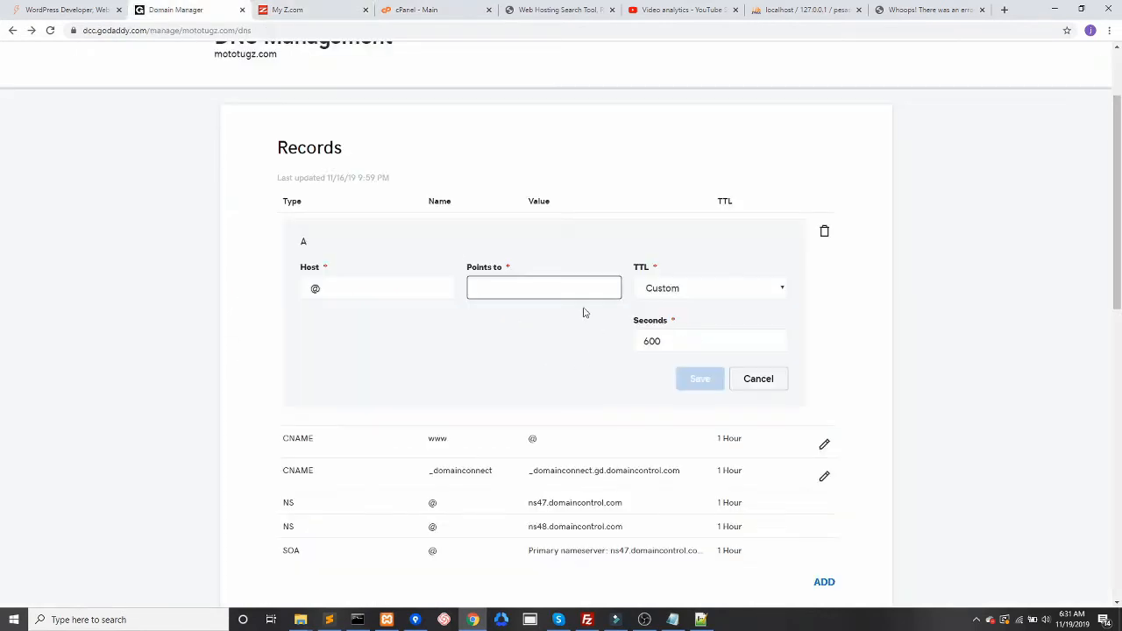
key("ctrl+v")
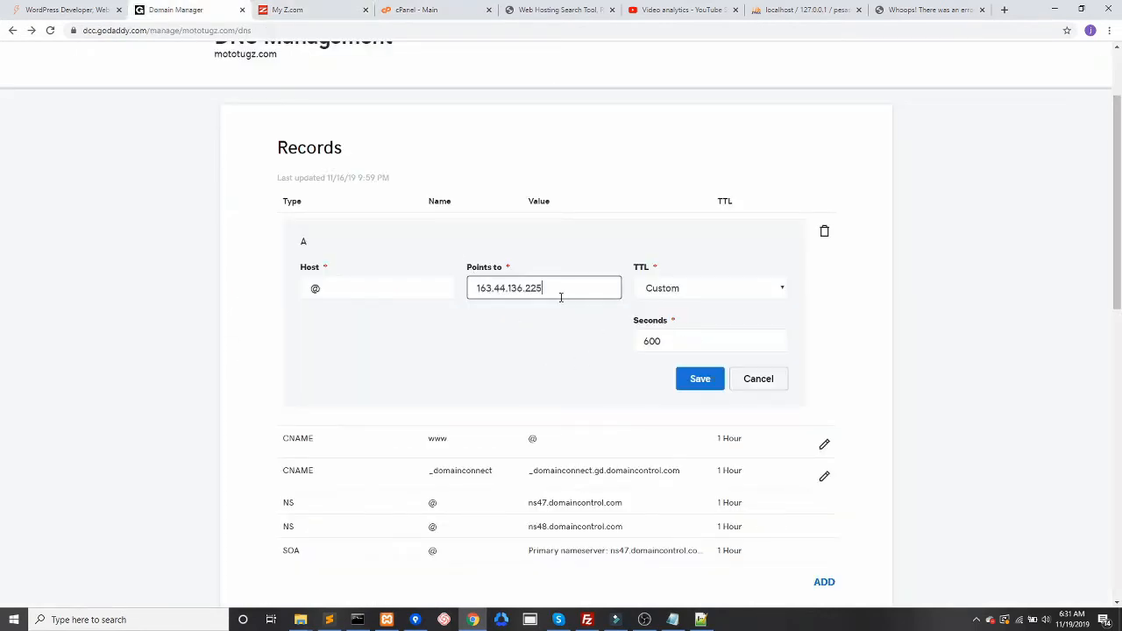
left_click(662, 289)
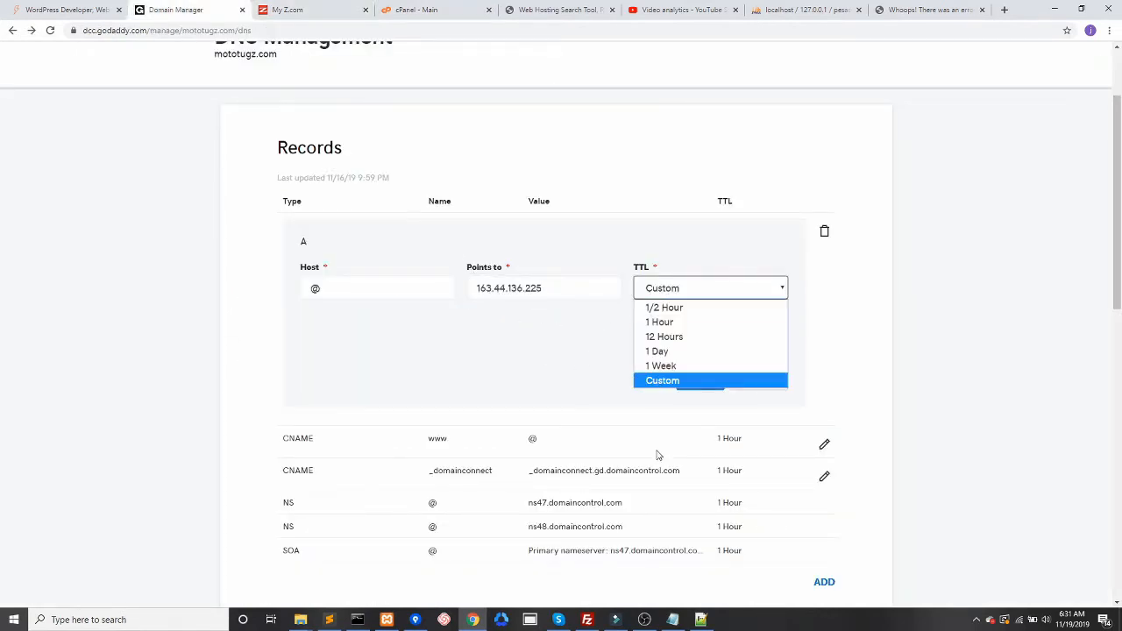
left_click(673, 380)
left_click(933, 342)
left_click_drag(649, 343, 622, 346)
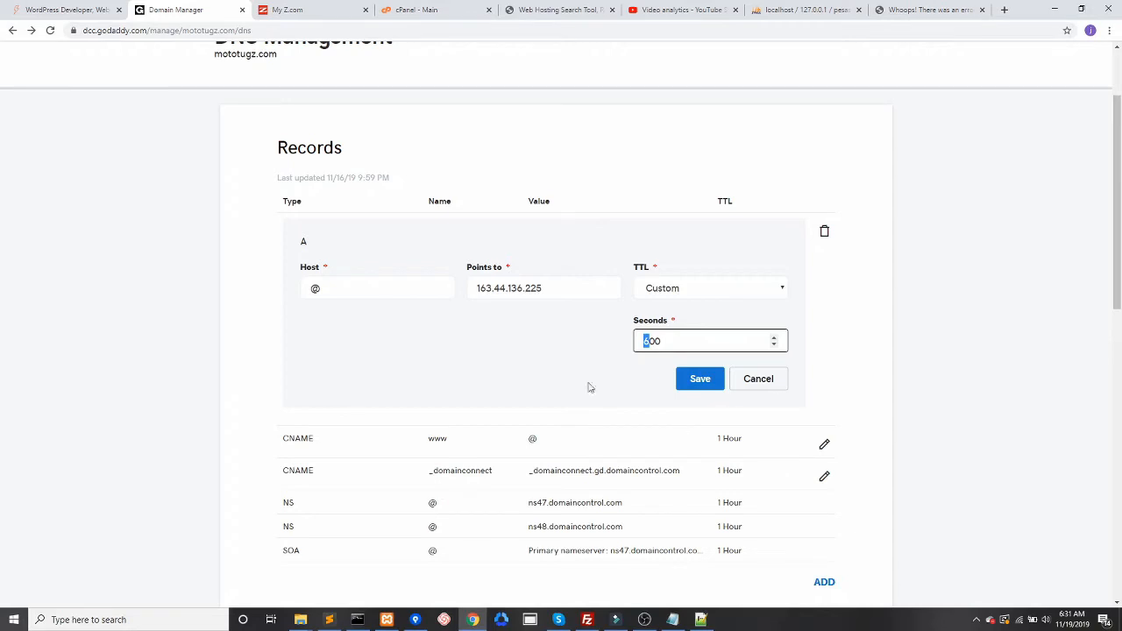
left_click(699, 380)
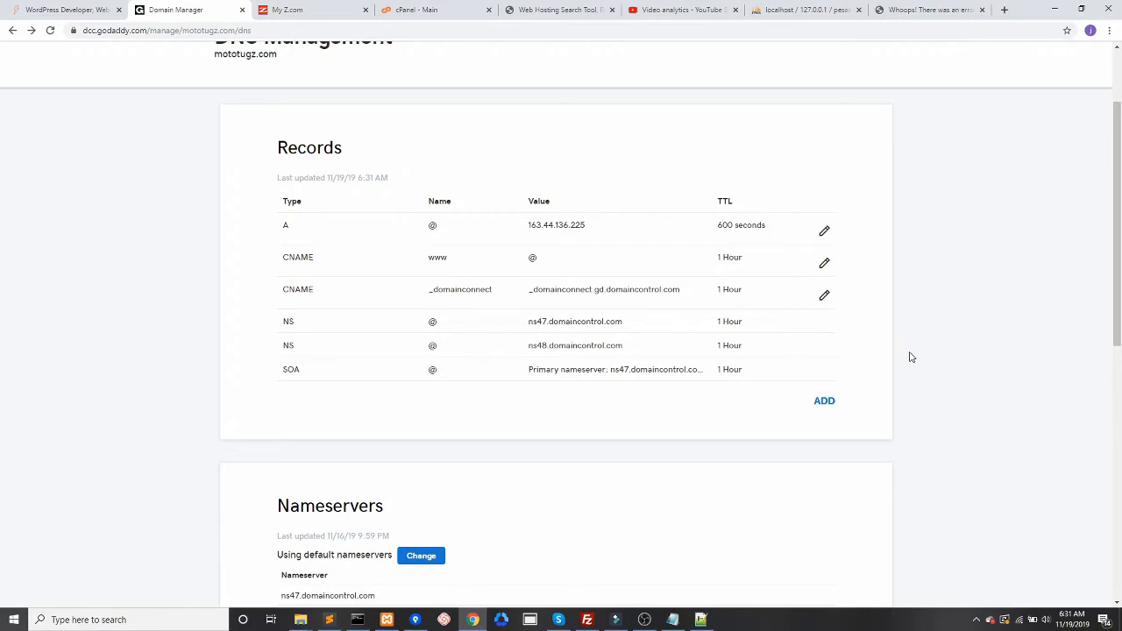
Step: Open mototugz.com in a new browser tab and examine the page the domain loads
scroll(909, 357, "up", 2)
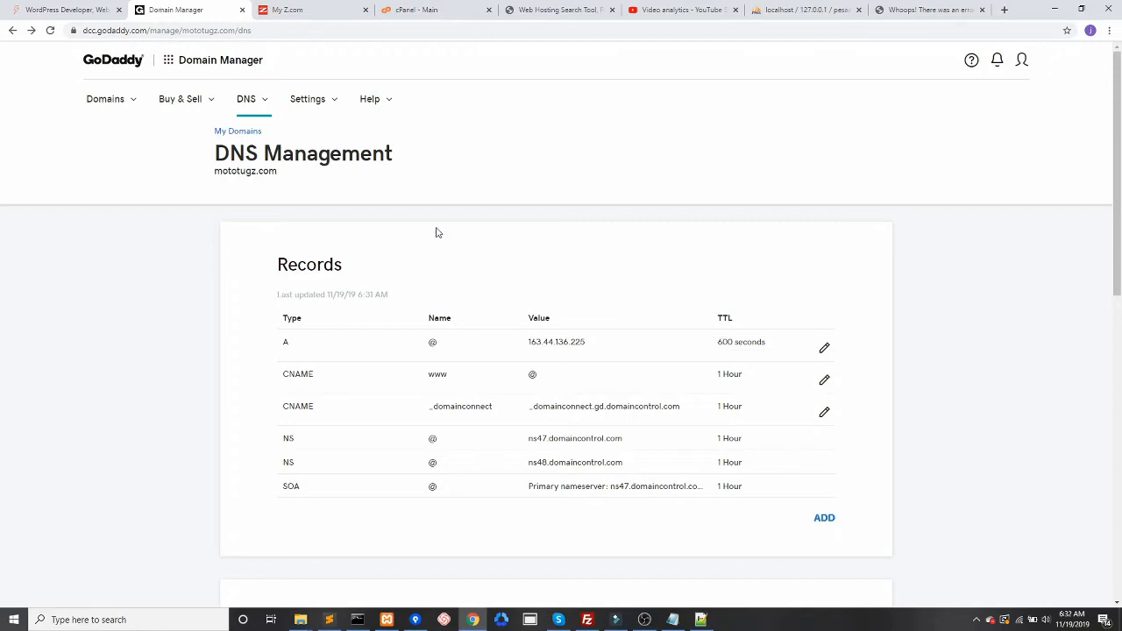
left_click_drag(218, 171, 283, 173)
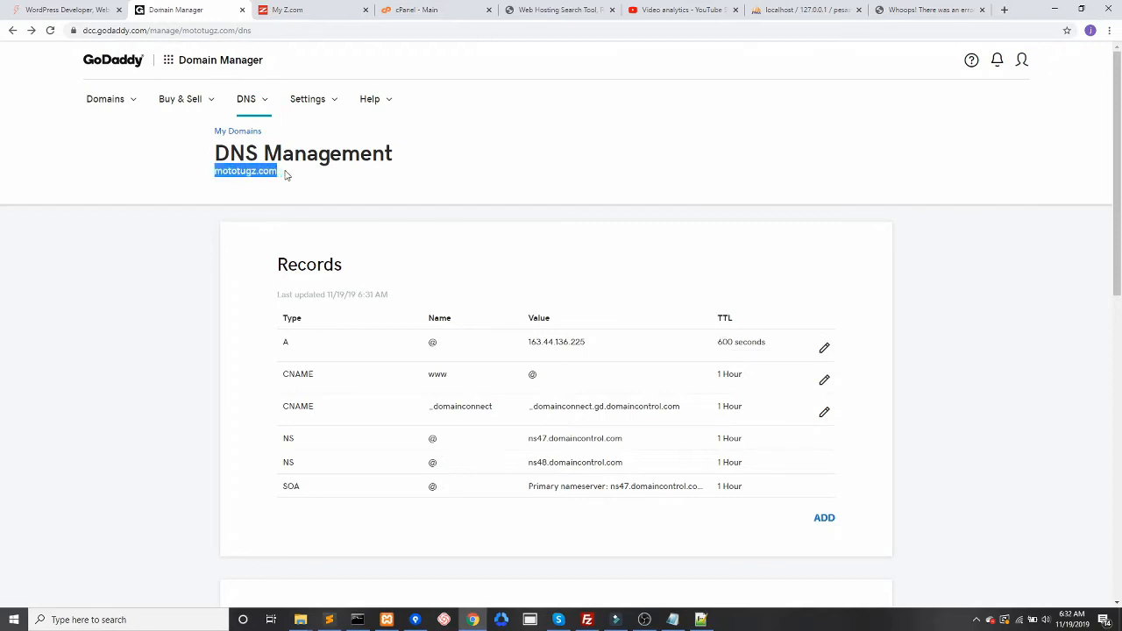
left_click(1004, 10)
key("ctrl+v")
key("Return")
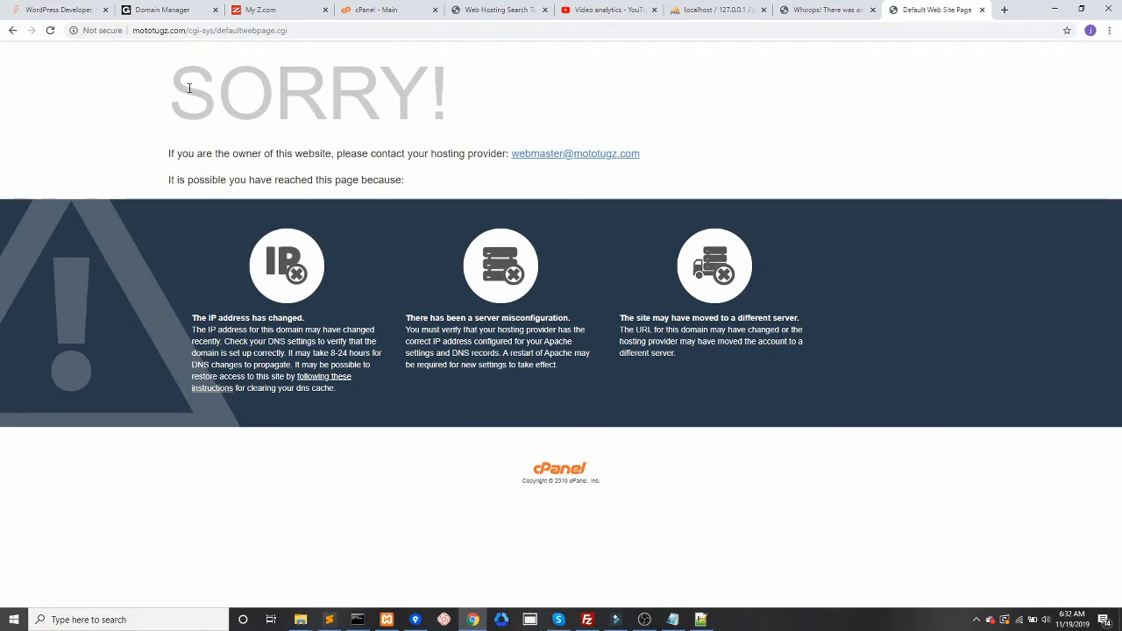
left_click_drag(212, 96, 683, 373)
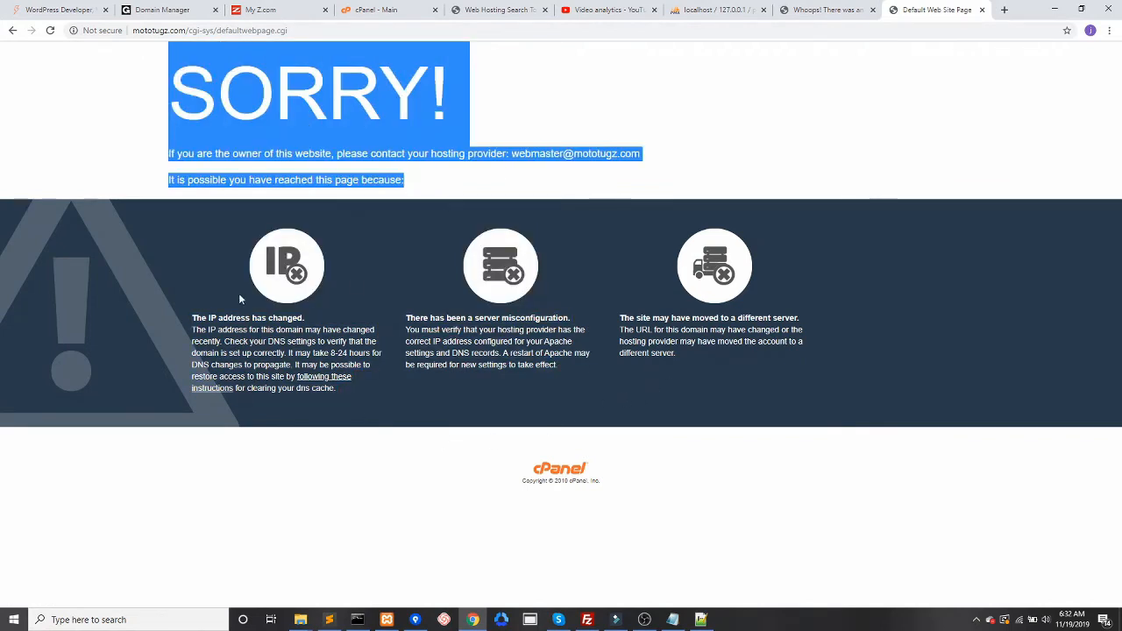
left_click(604, 112)
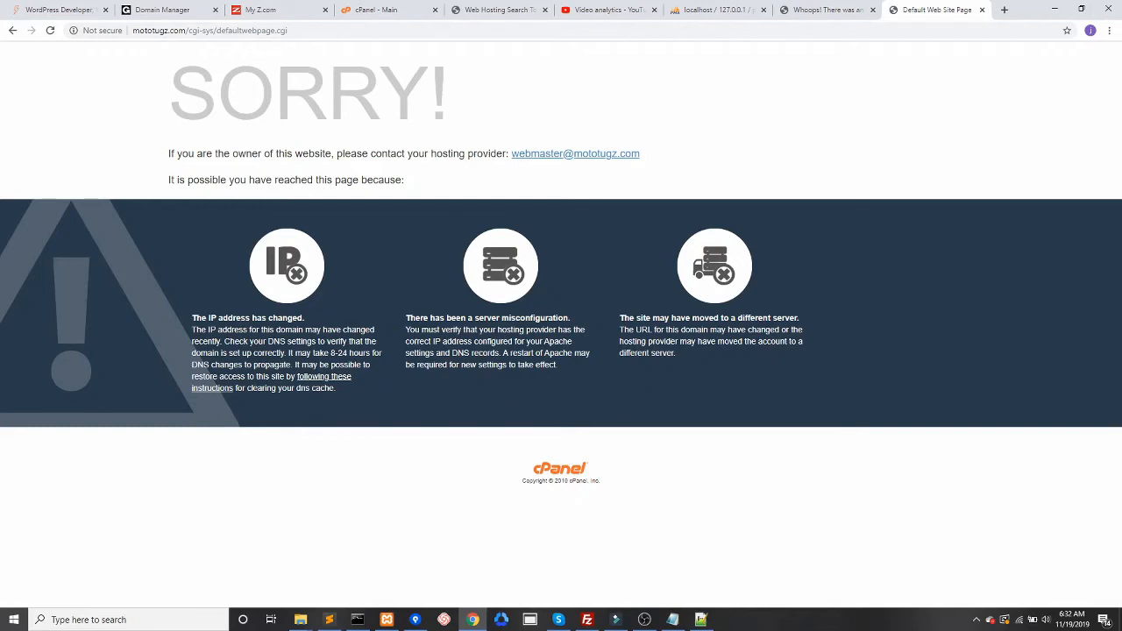
Step: Switch to cPanel and create an addon domain for mototugz.com with document root public_html/mototugz.com and no FTP account
left_click(355, 8)
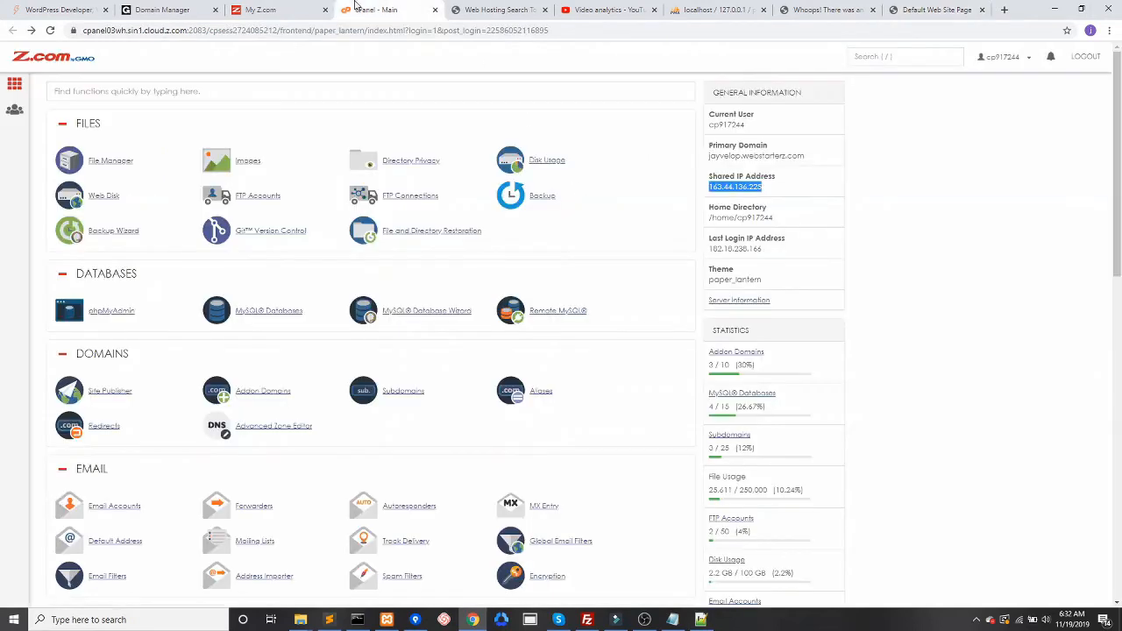
left_click(279, 9)
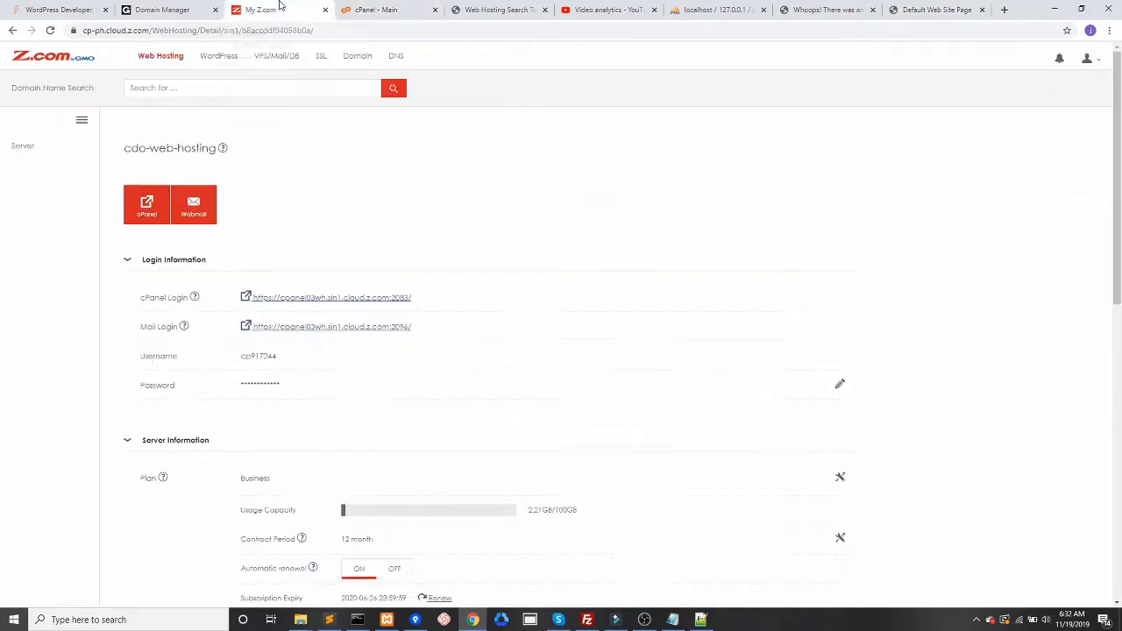
left_click(340, 8)
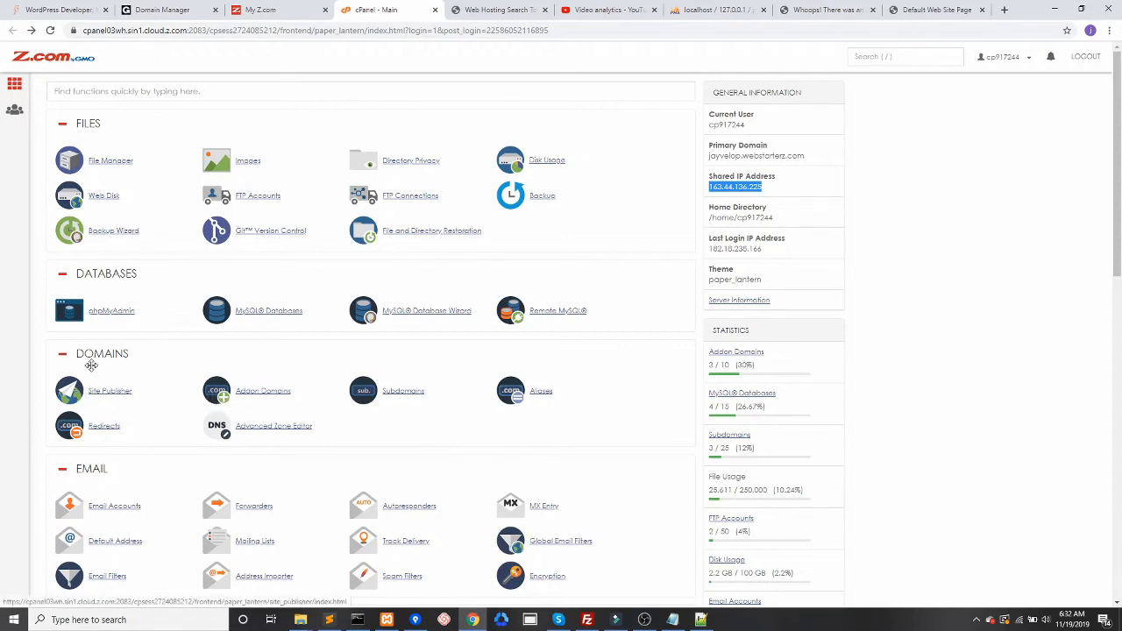
left_click(253, 393)
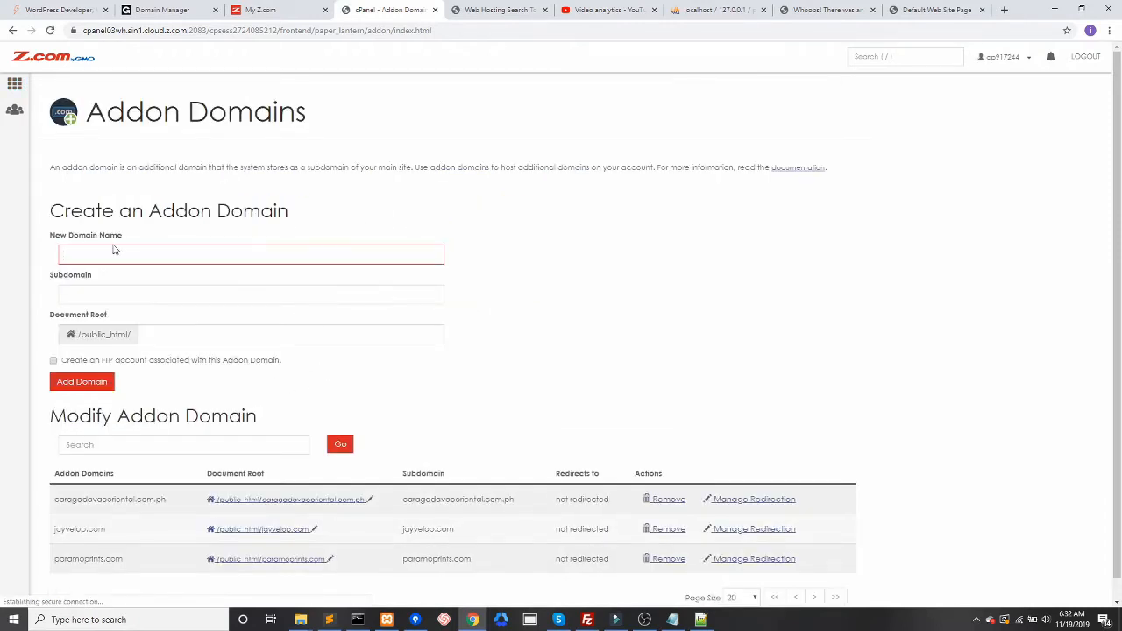
type("mototugz.com")
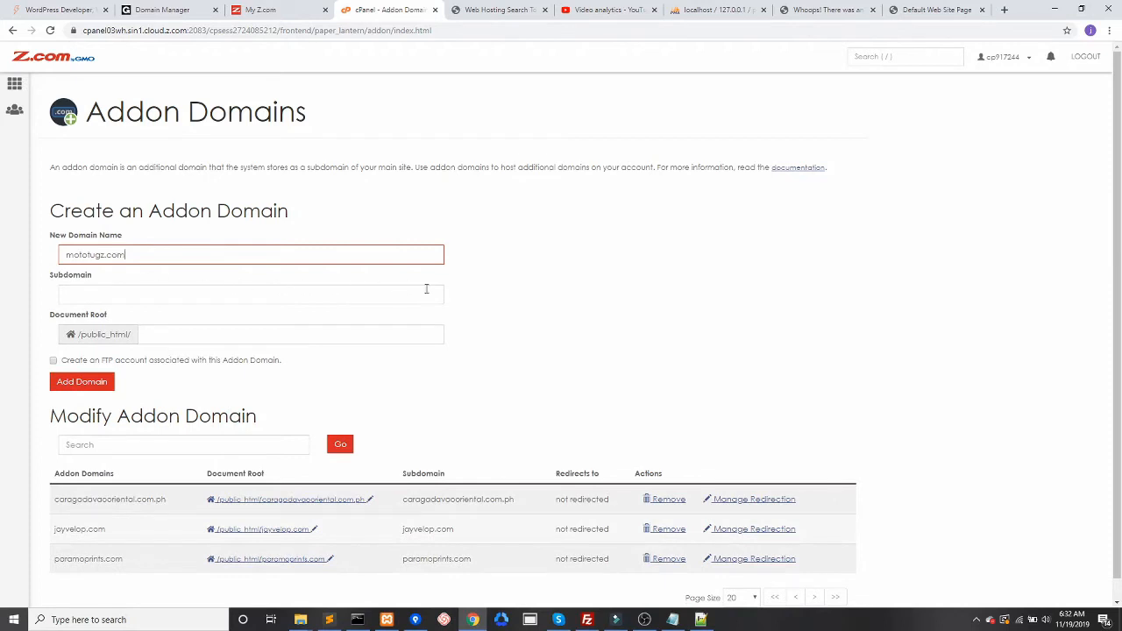
left_click(539, 313)
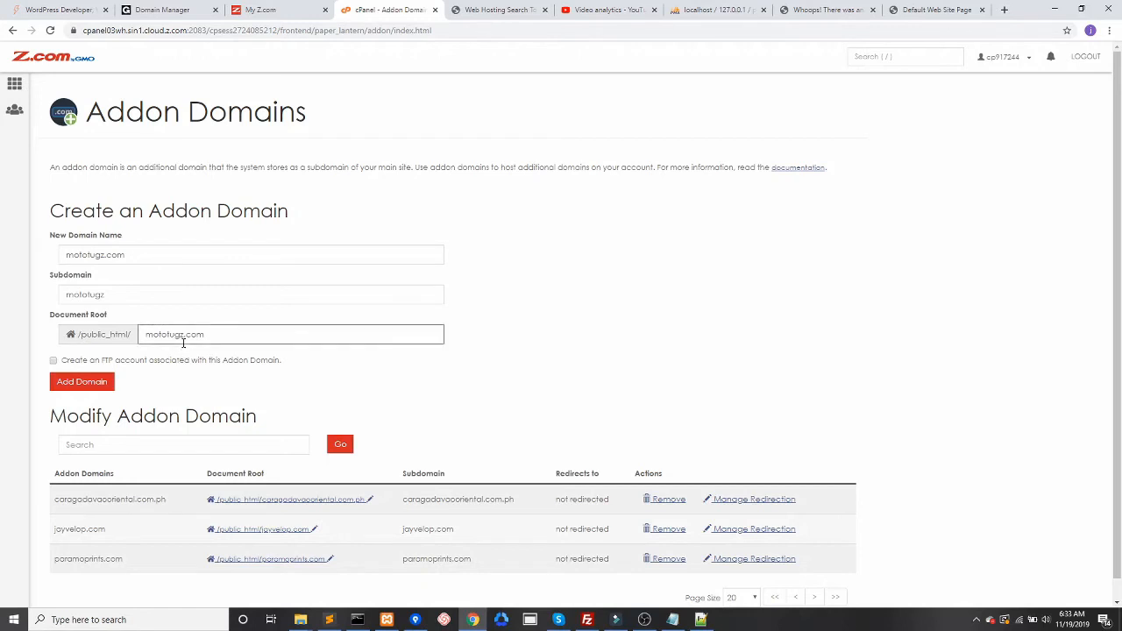
left_click(52, 361)
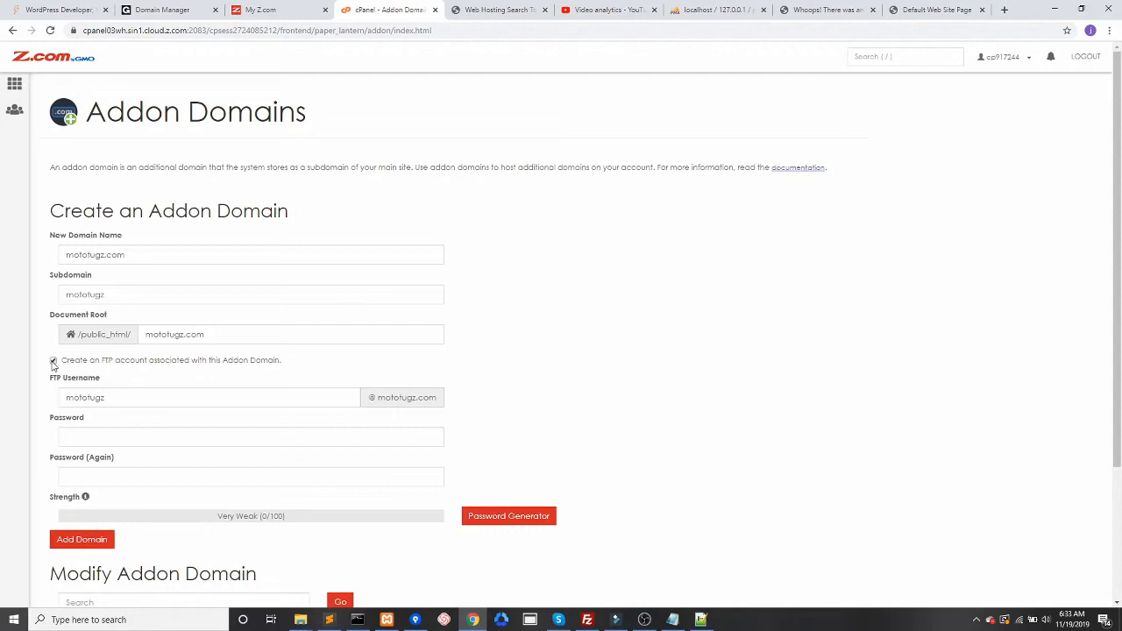
left_click(53, 361)
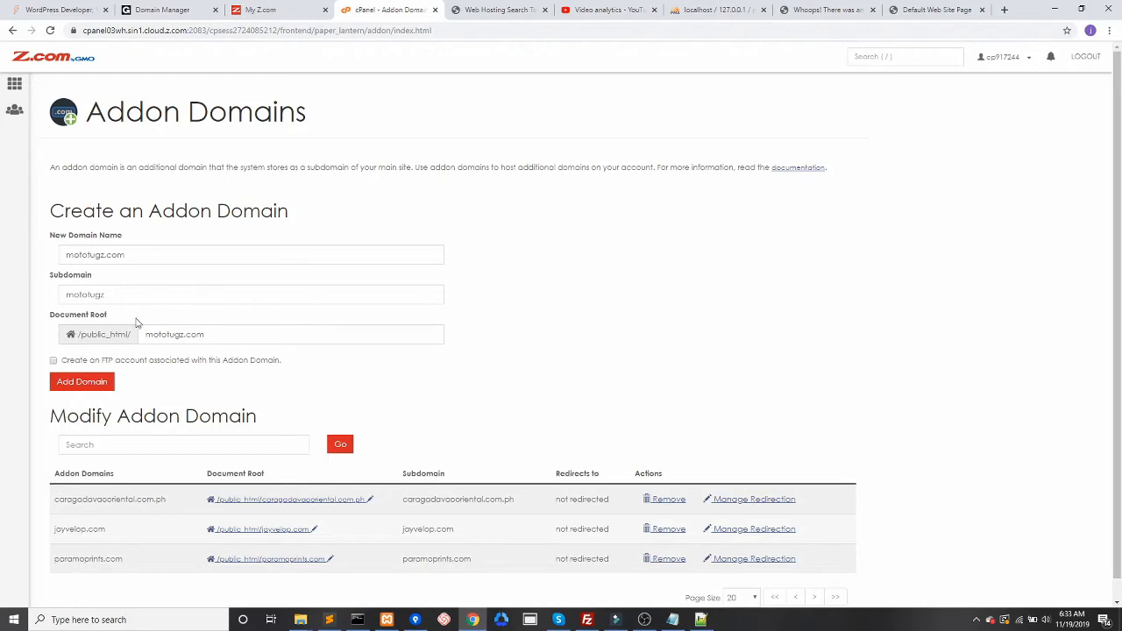
left_click(84, 386)
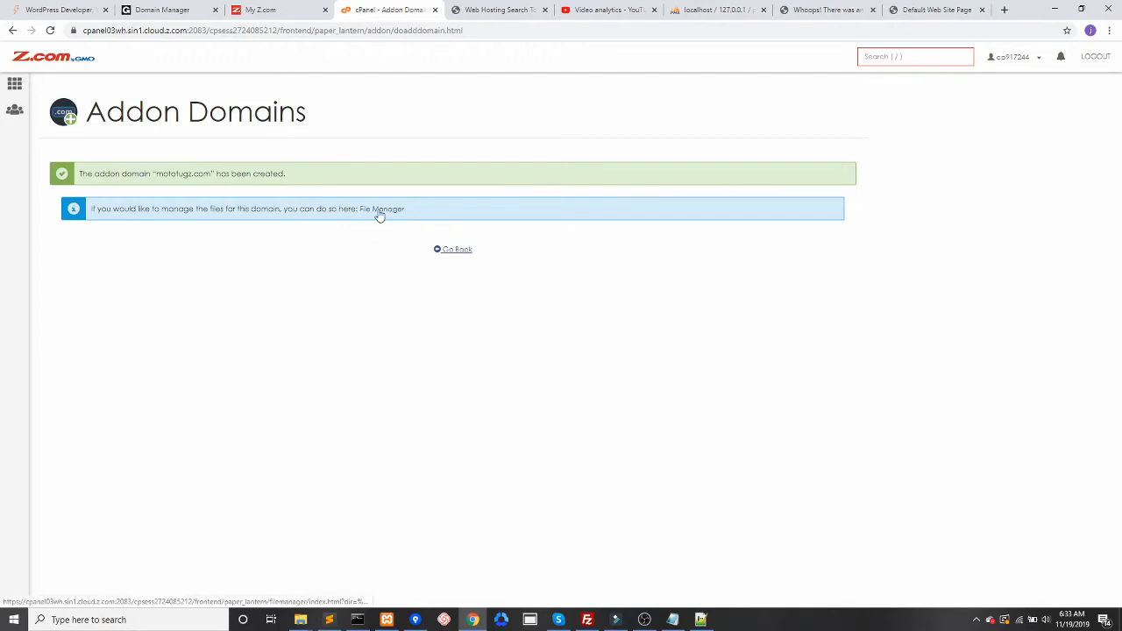
Step: Open the new addon domain's folder in File Manager and create an index.php file in public_html/mototugz.com
left_click(934, 9)
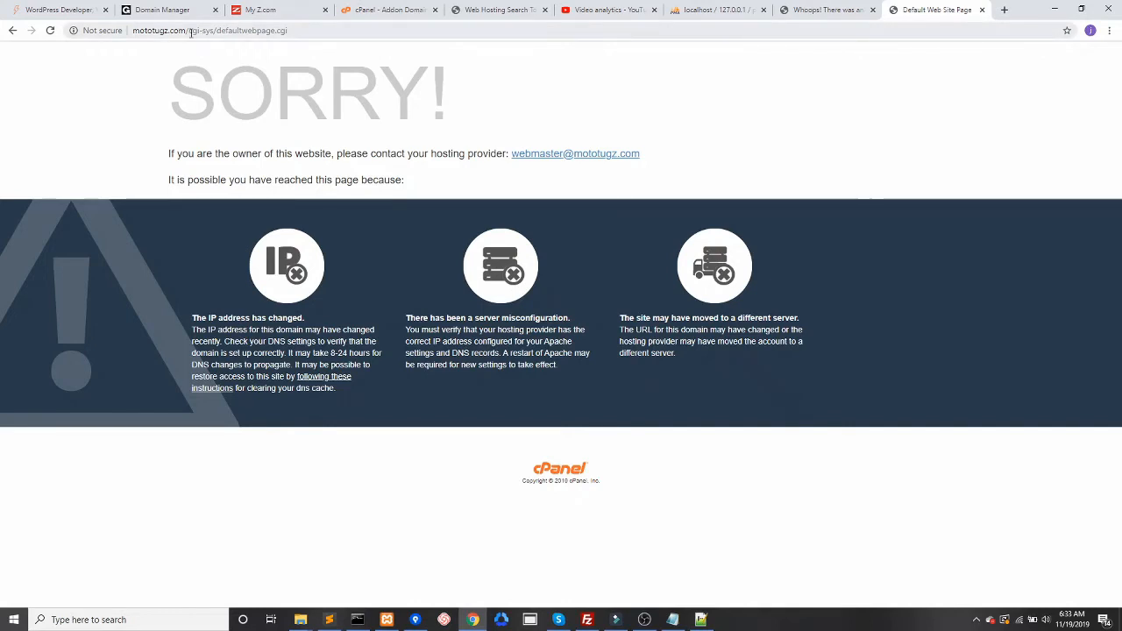
left_click(441, 5)
left_click(390, 10)
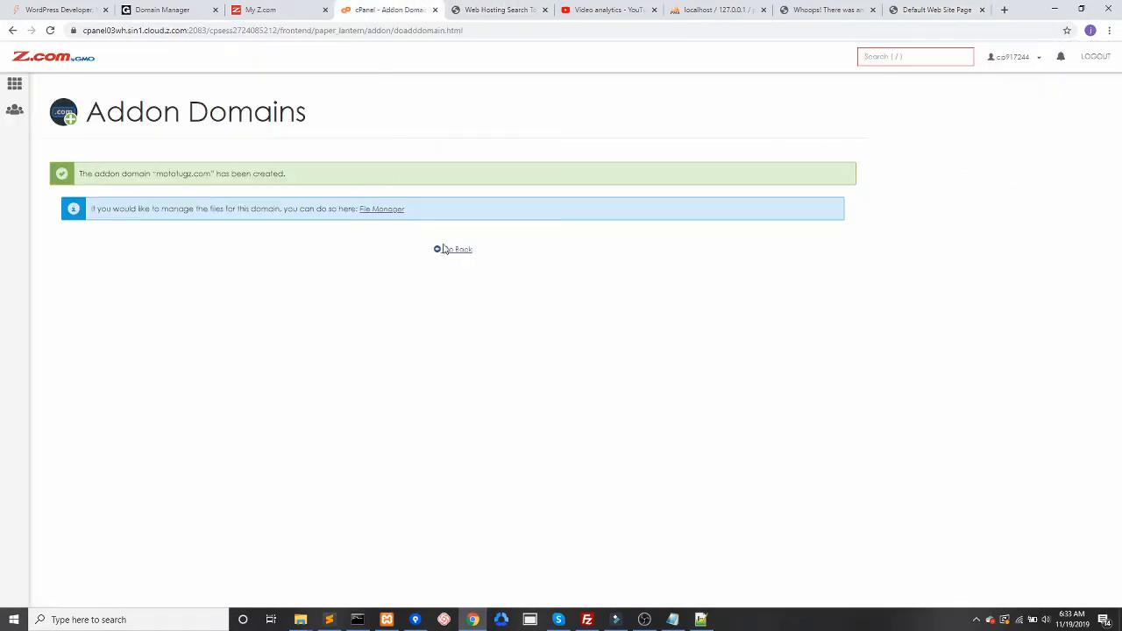
left_click(383, 215)
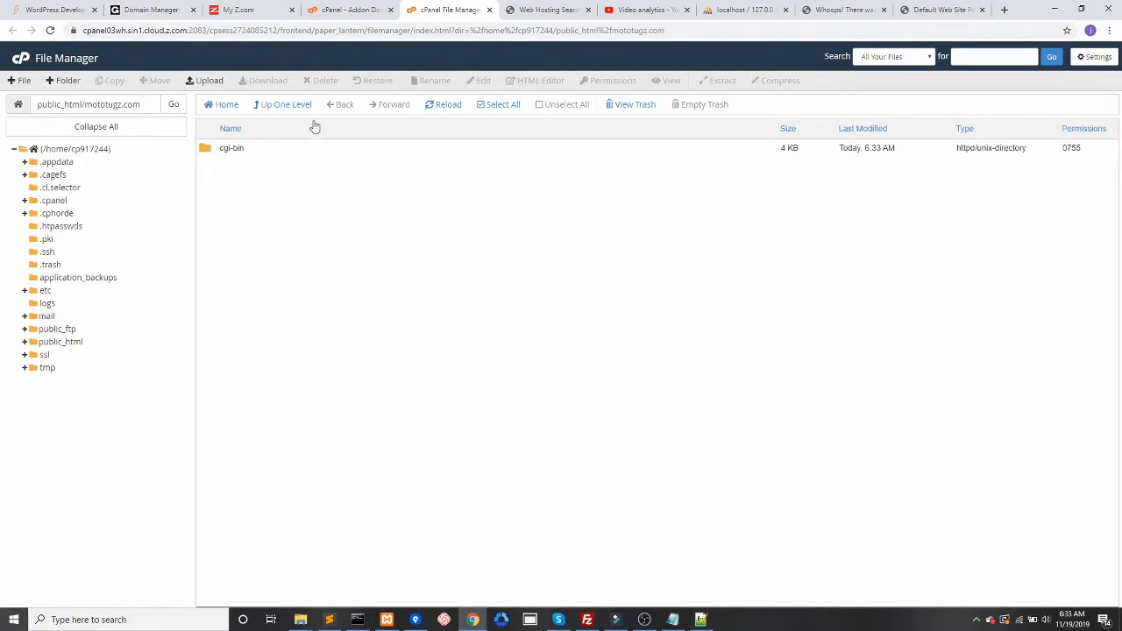
left_click(20, 81)
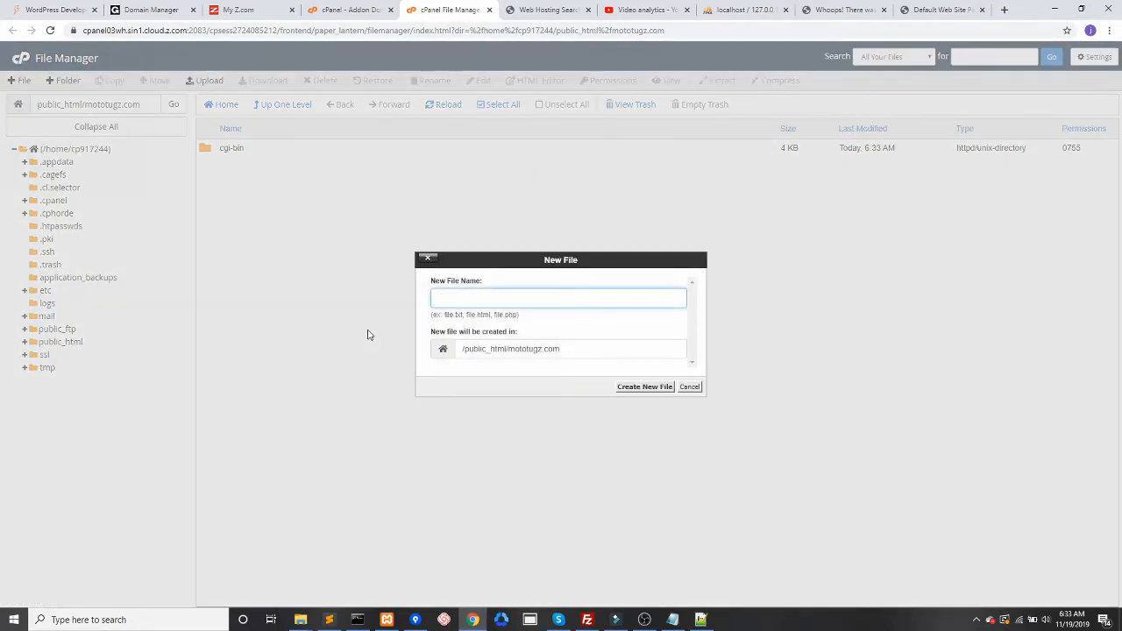
type("index")
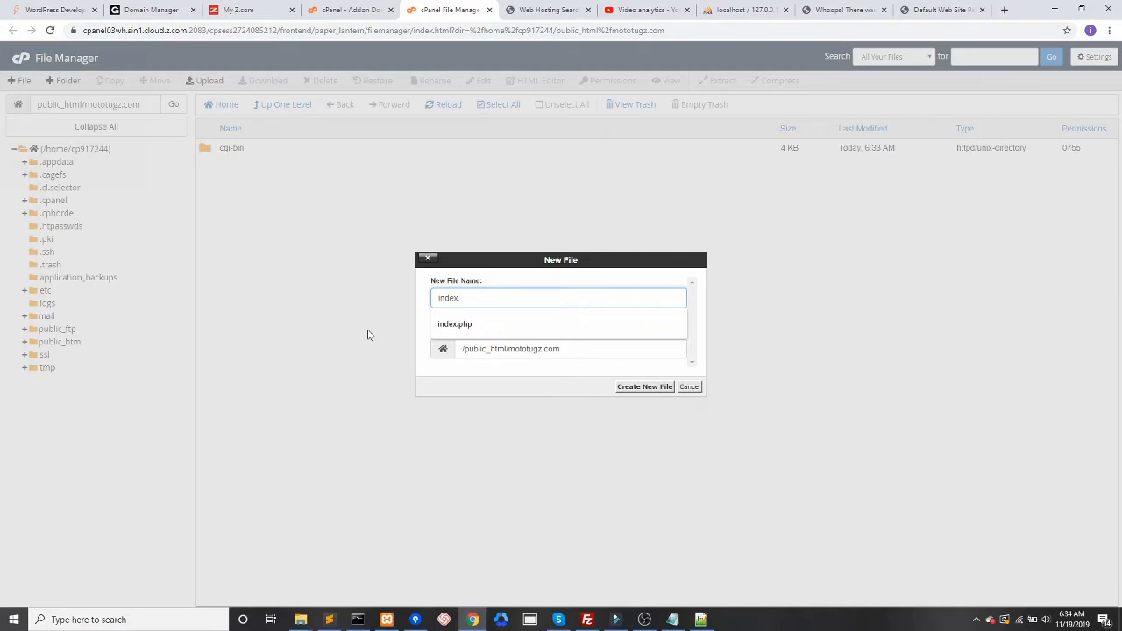
type(".php")
key("Return")
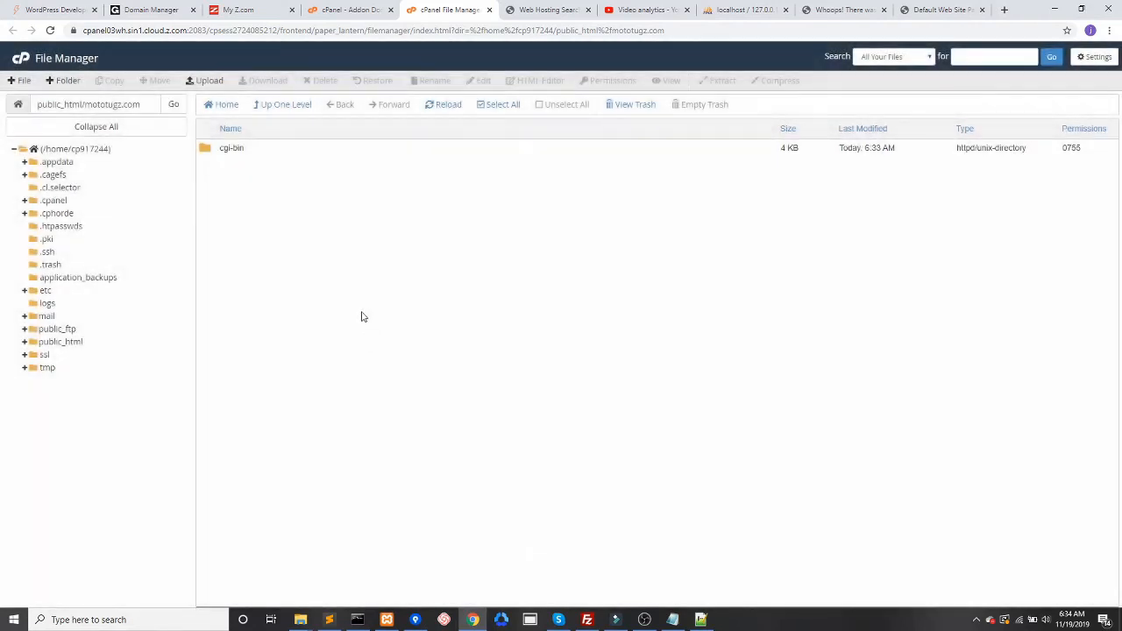
Step: Open index.php for editing with utf-8 encoding, enter the text "Website coming soon!" and save the changes
left_click(283, 168)
right_click(283, 168)
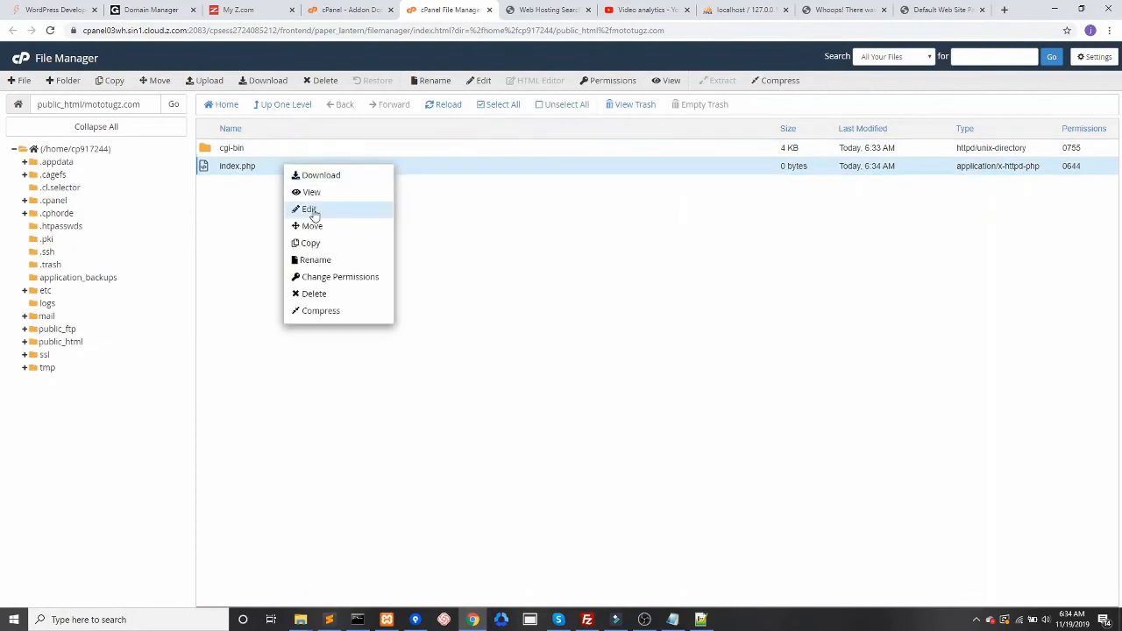
left_click(311, 212)
left_click(665, 415)
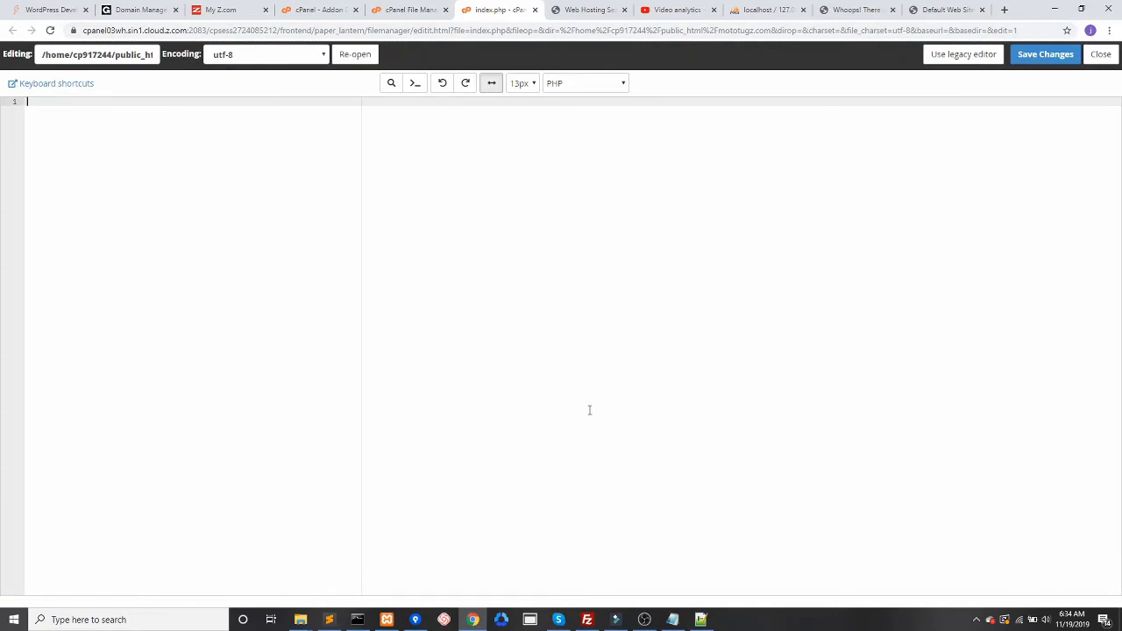
type("Website coming so")
left_click(1044, 51)
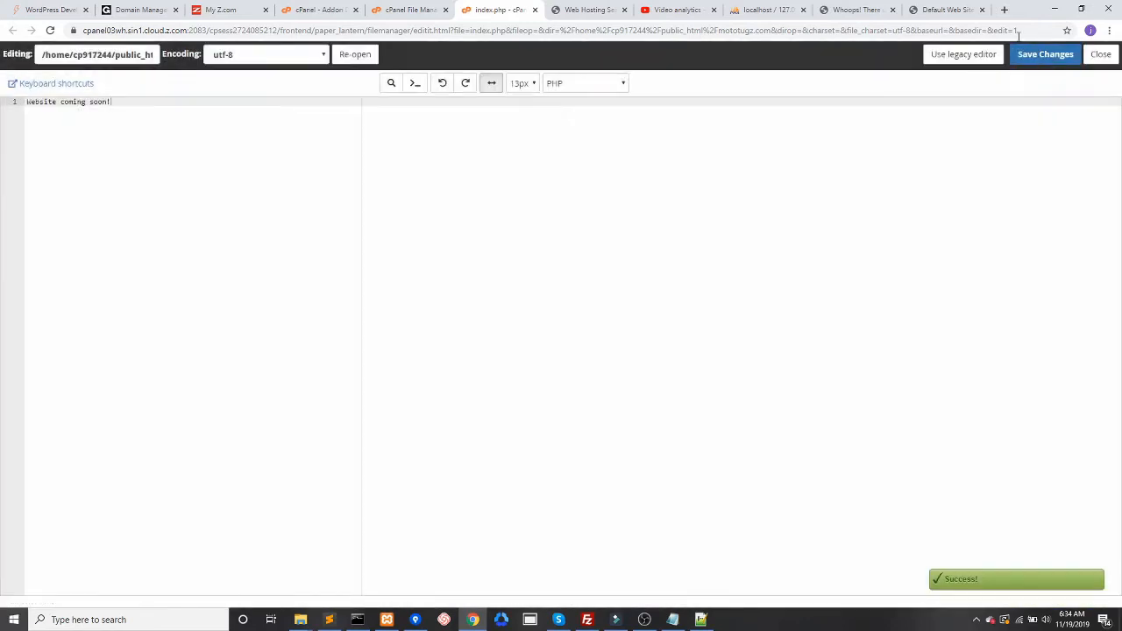
Step: Return to the domain's open browser tab and load mototugz.com again without the cgi-sys/defaultwebpage.cgi path
left_click(954, 10)
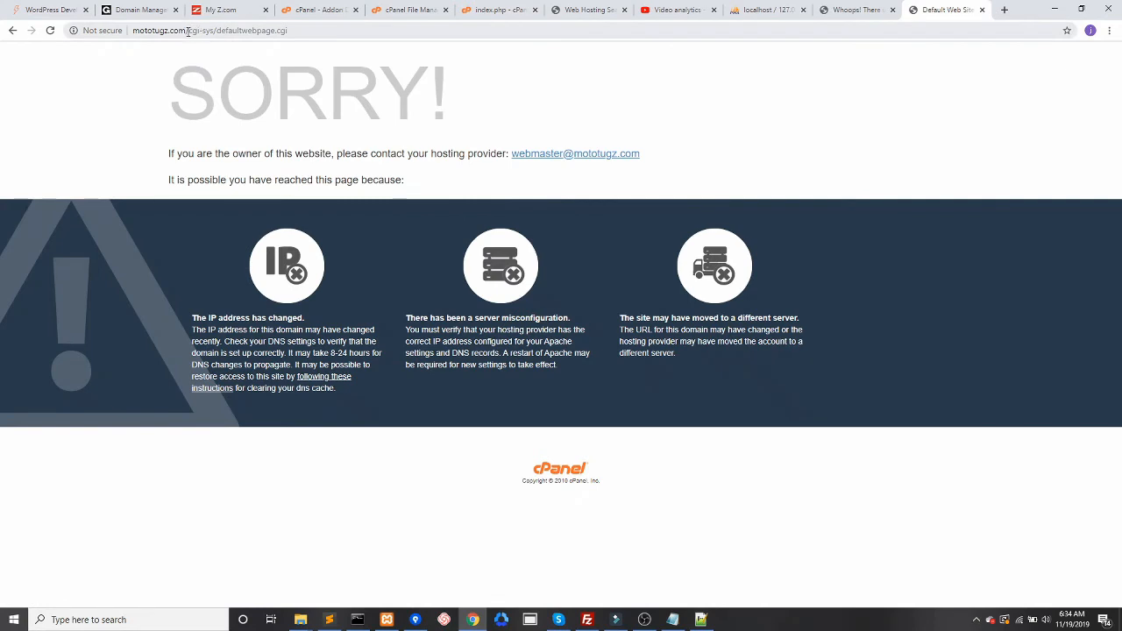
left_click_drag(187, 32, 289, 33)
key("BackSpace")
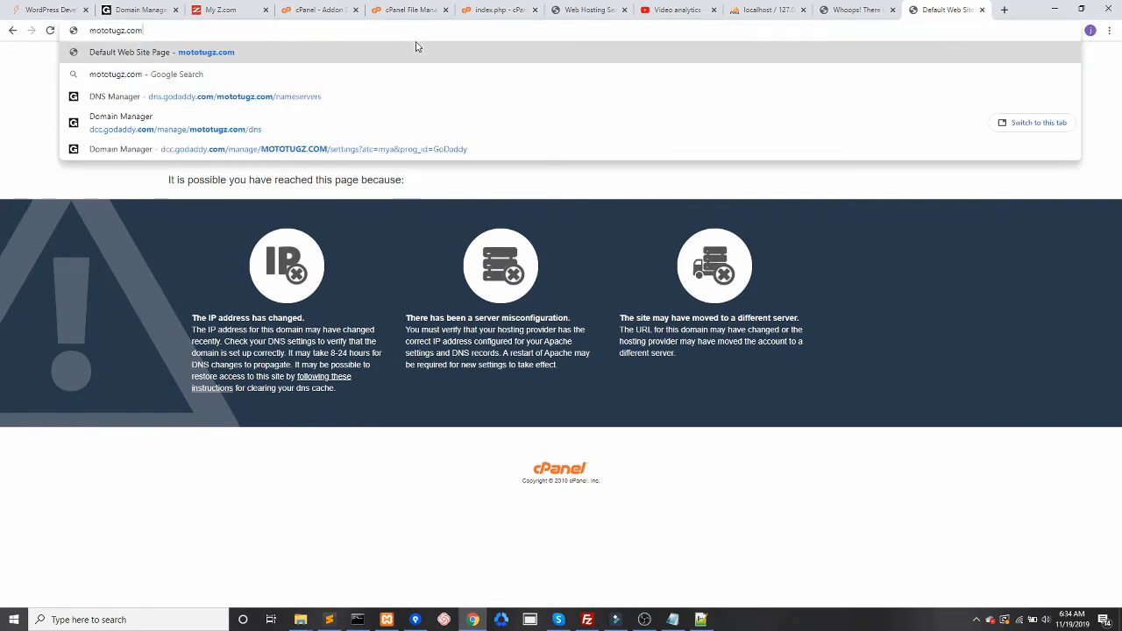
key("Return")
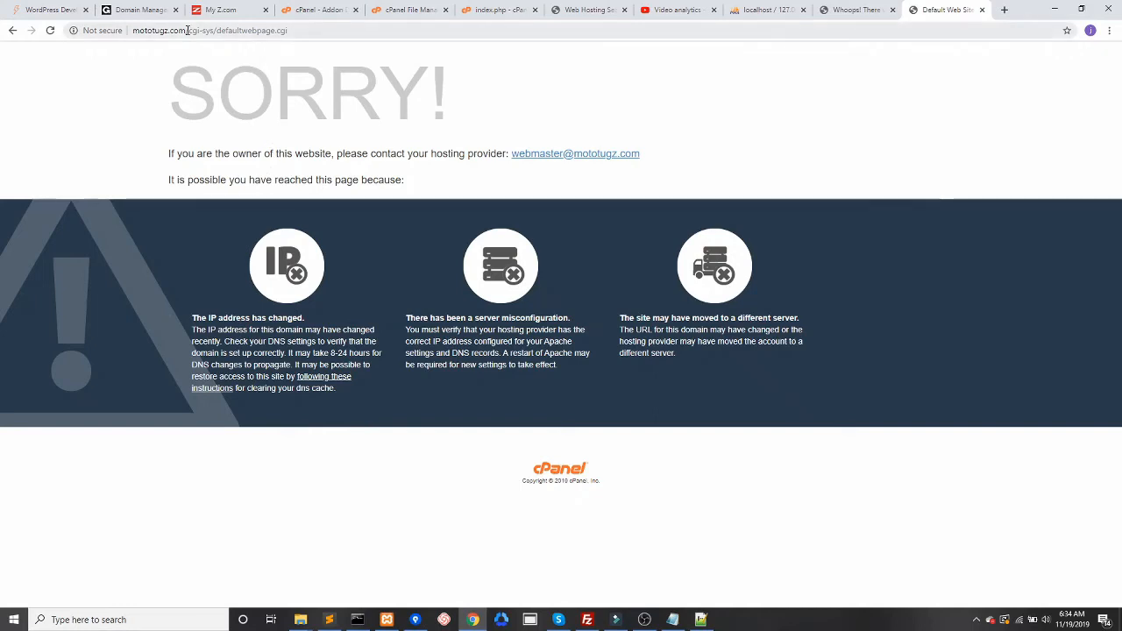
Step: Copy the mototugz.com address and load it in a new incognito window to check the published page
left_click_drag(185, 30, 119, 30)
key("ctrl+c")
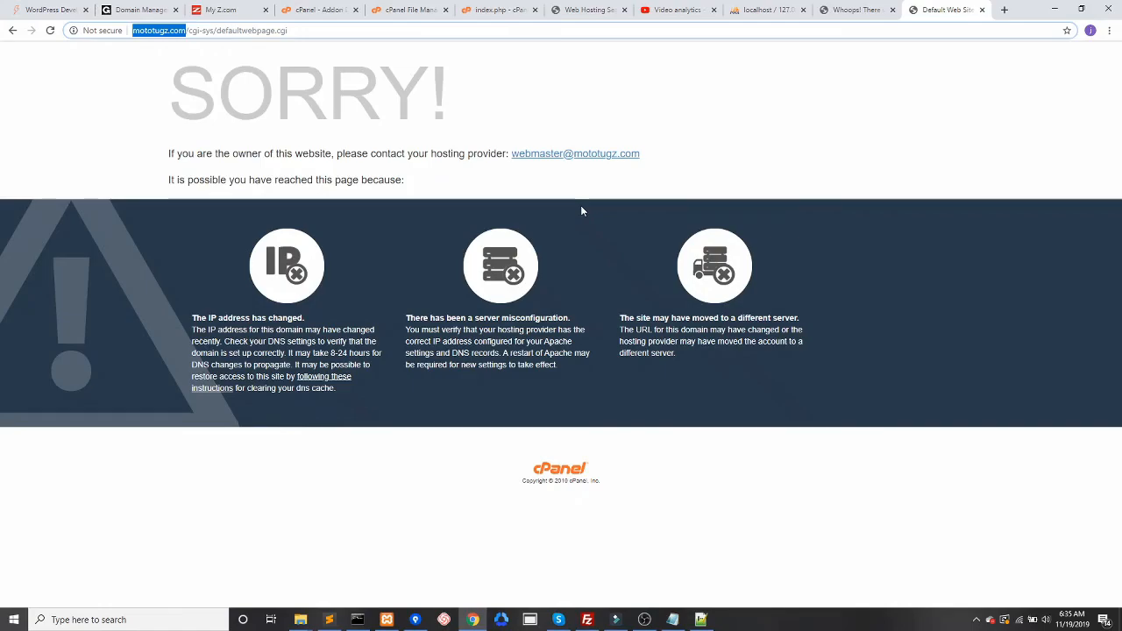
key("ctrl+shift+n")
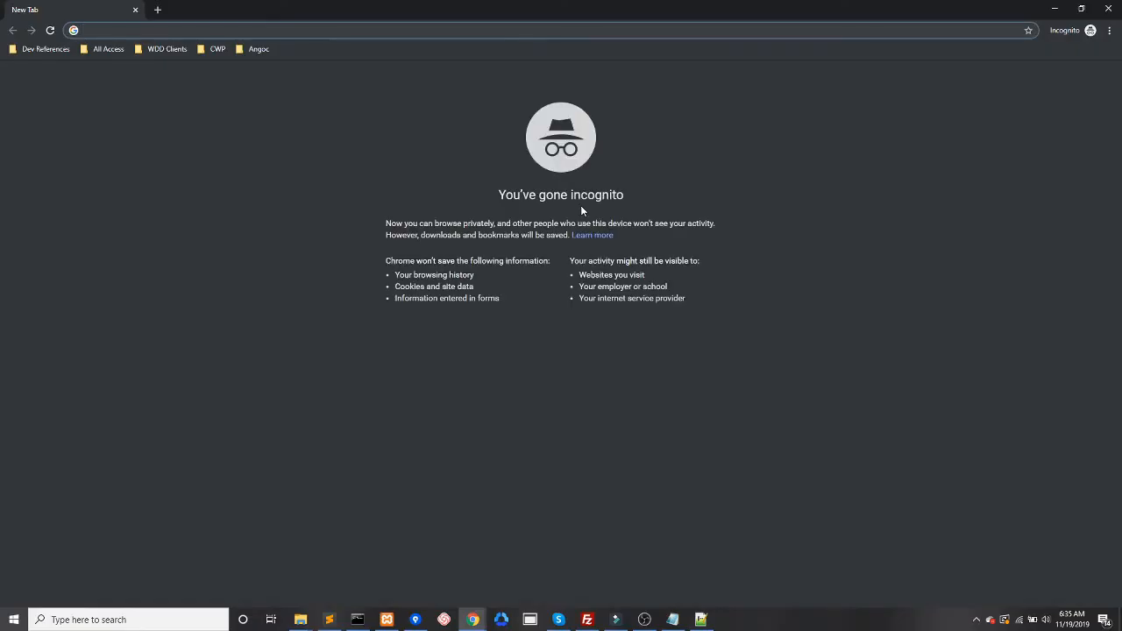
key("ctrl+v")
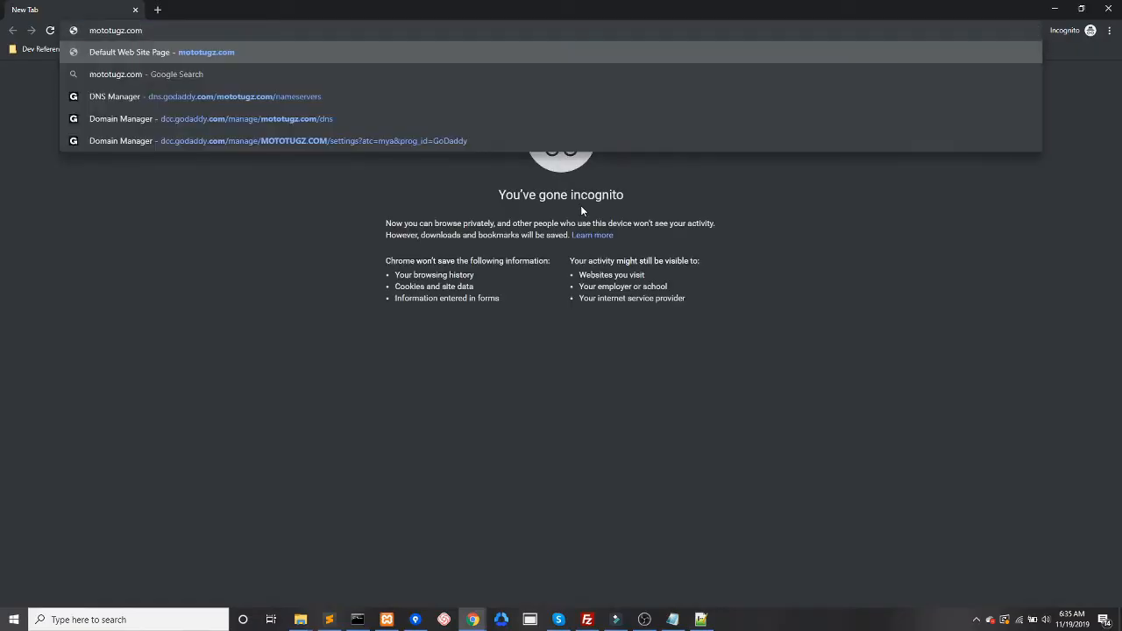
key("Return")
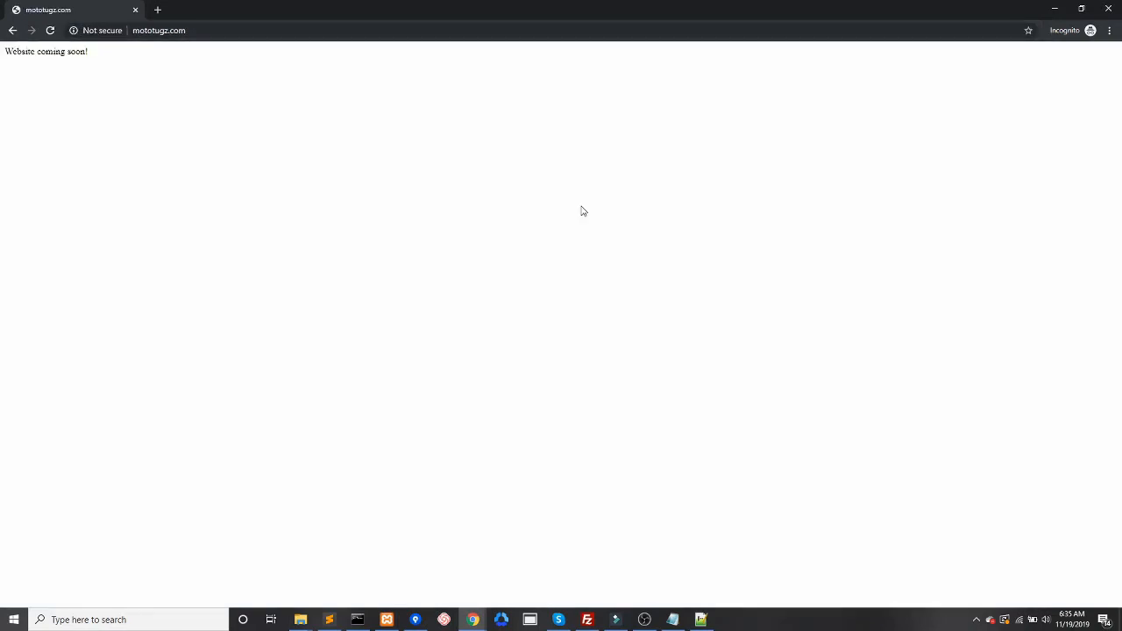